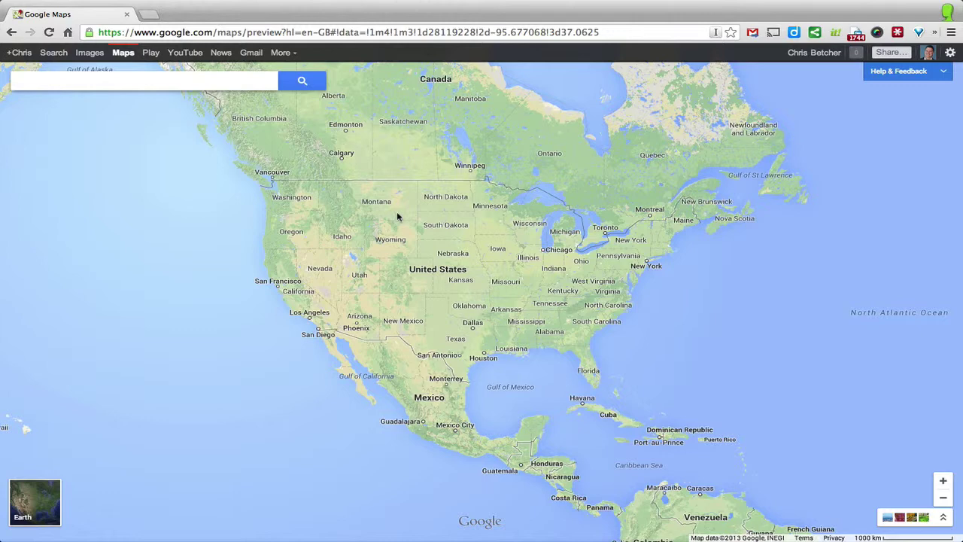
Step: Search for "yarra" and pick the suggestion Yarra Valley Grammar, Kalinda Rd, Ringwood VIC, Australia
click(136, 83)
text(yarra)
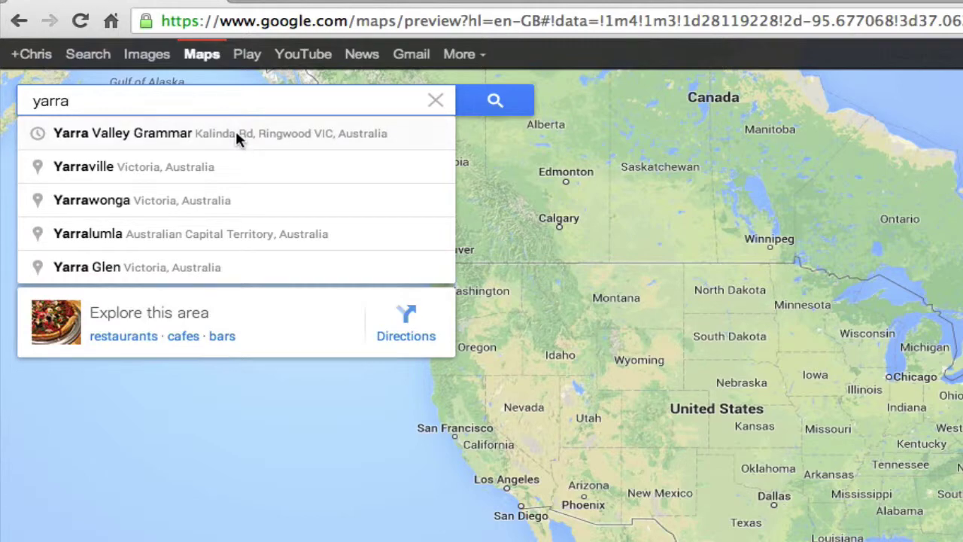
click(237, 135)
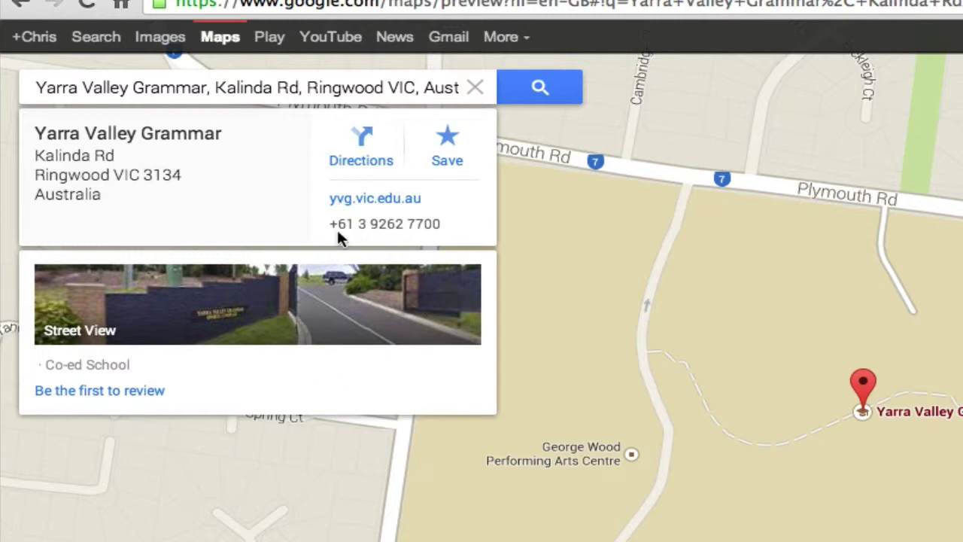
Step: Get directions to Yarra Valley Grammar with Melbourne Airport VIC as the starting point
click(363, 142)
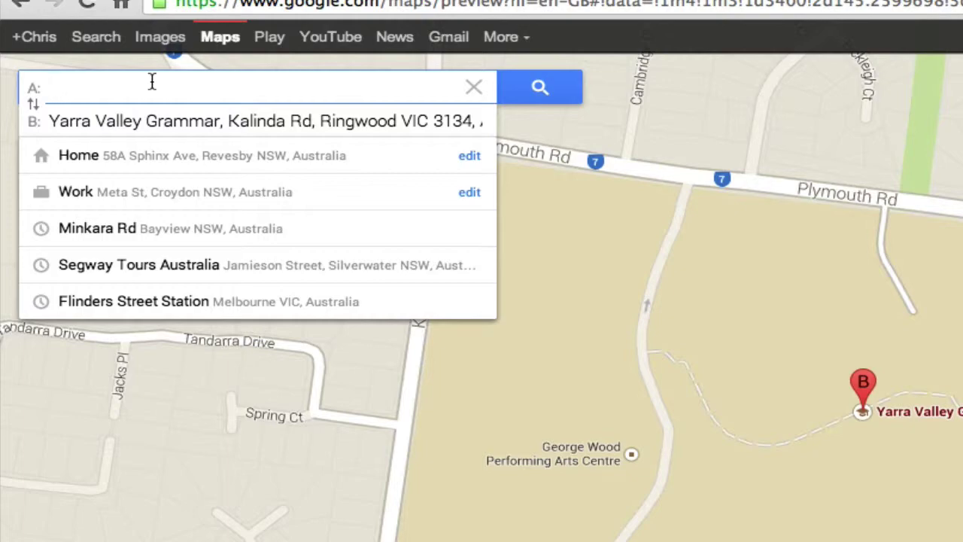
text(melbou)
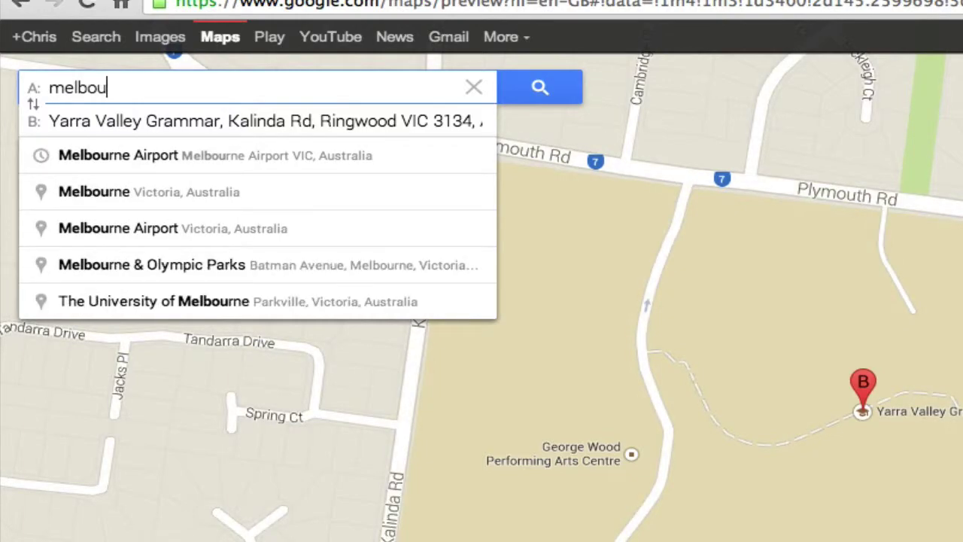
click(175, 155)
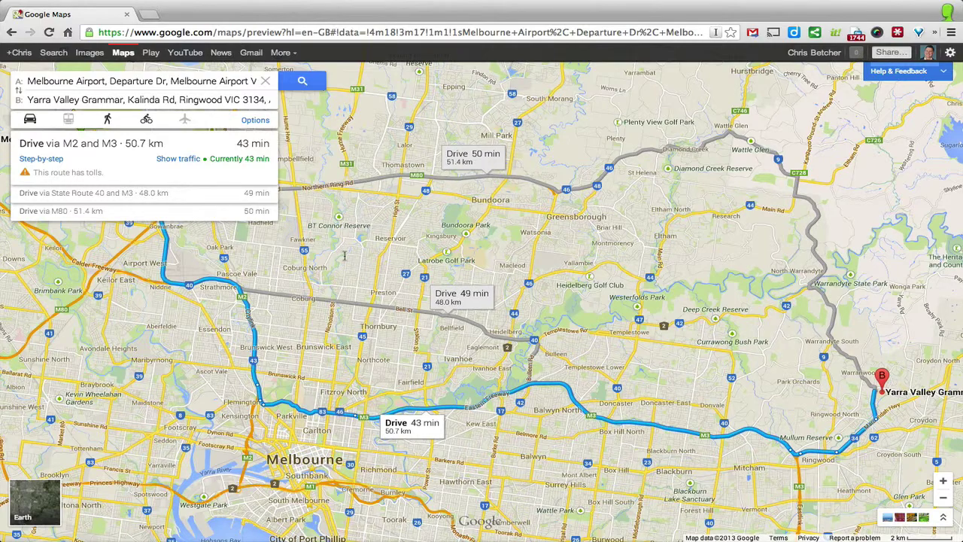
Step: Compare the driving routes via State Route 40 and M3 and via M80, and return to the M2 and M3 route
drag(313, 246, 368, 296)
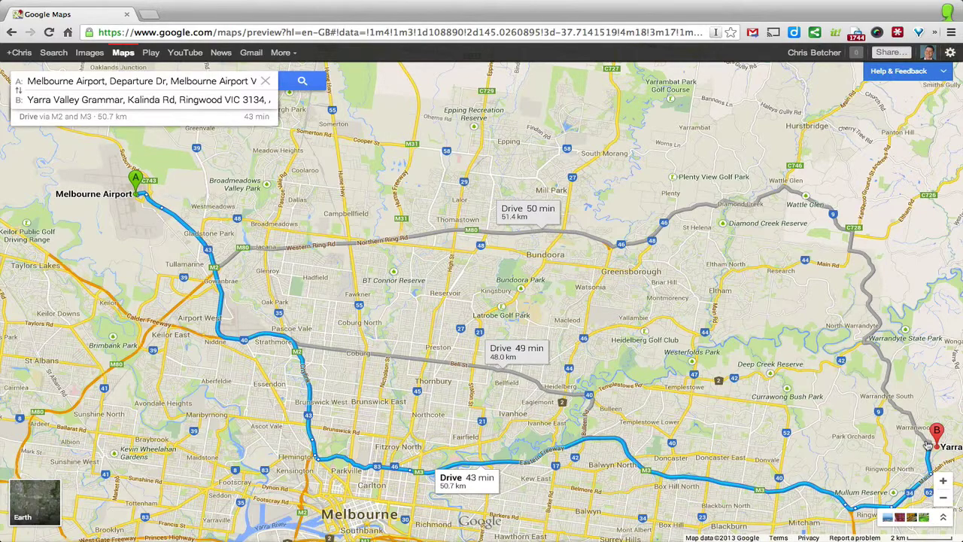
drag(854, 419, 821, 393)
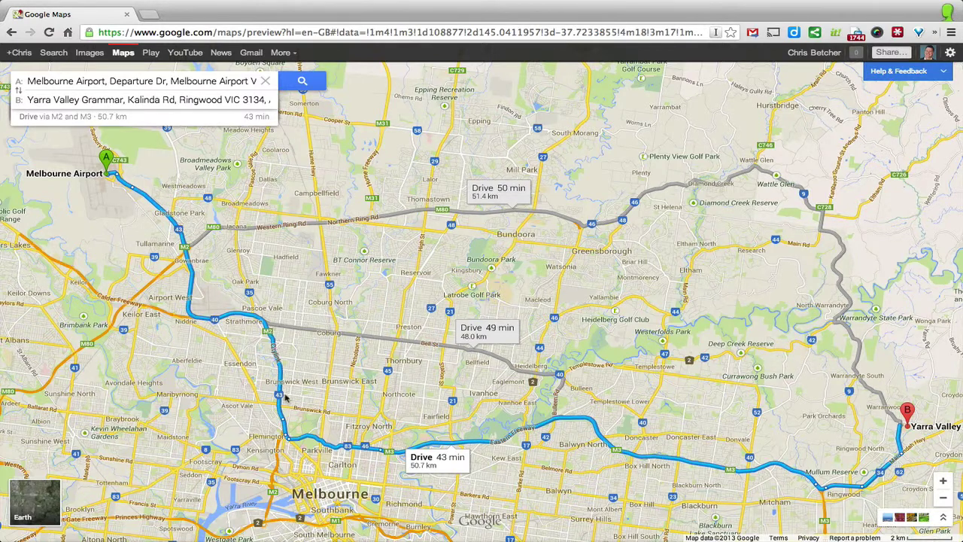
mouse_move(87, 121)
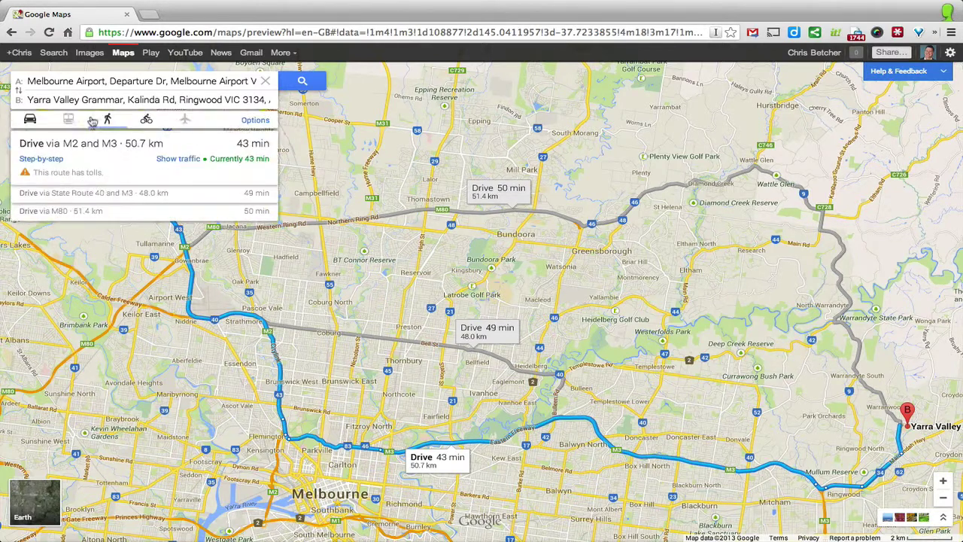
click(63, 194)
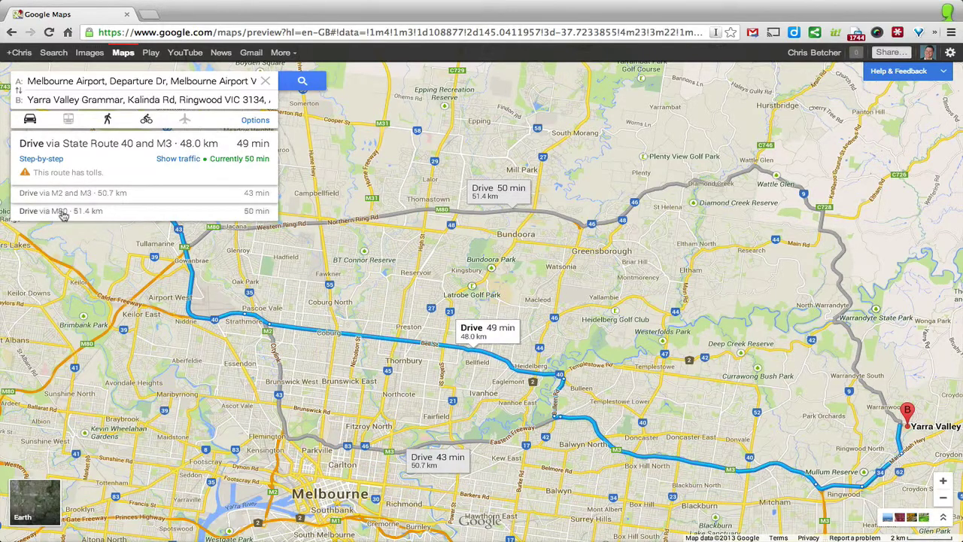
click(64, 215)
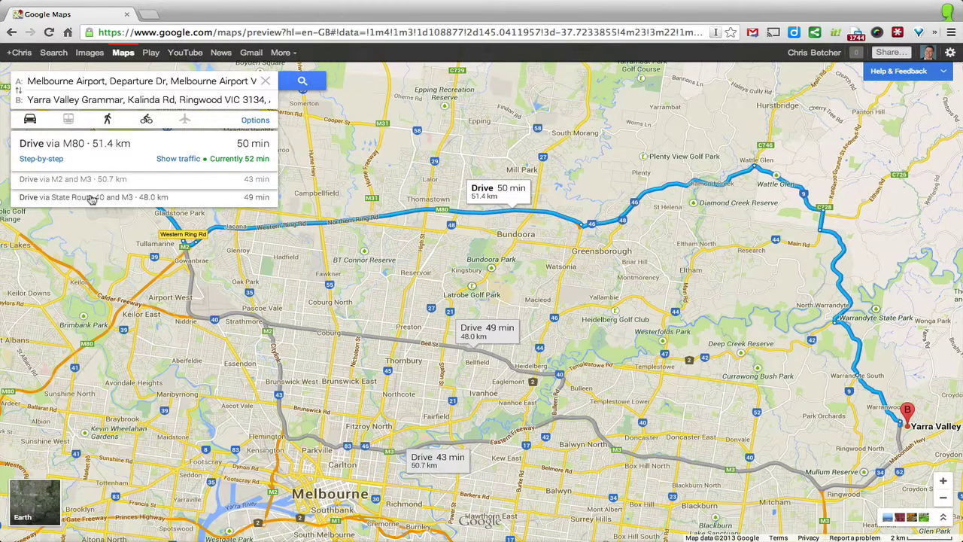
click(88, 183)
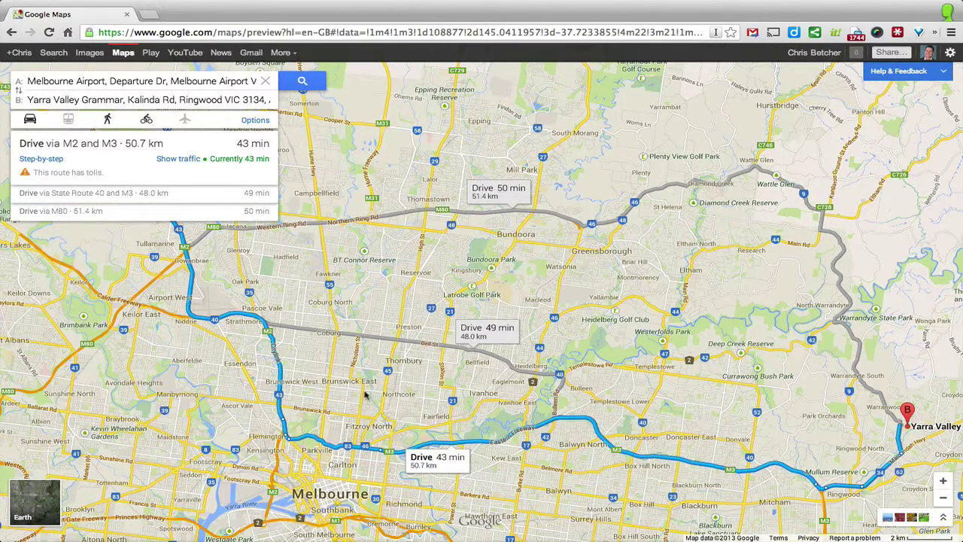
Step: Reroute the M2 and M3 drive by pulling the section near Parkville south through North Melbourne
scroll(364, 393, down, 3)
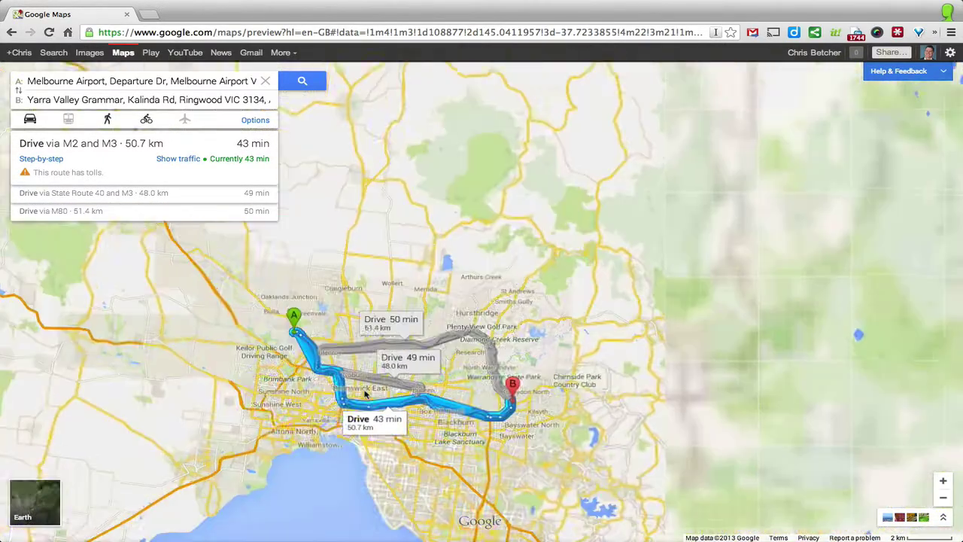
scroll(366, 393, up, 4)
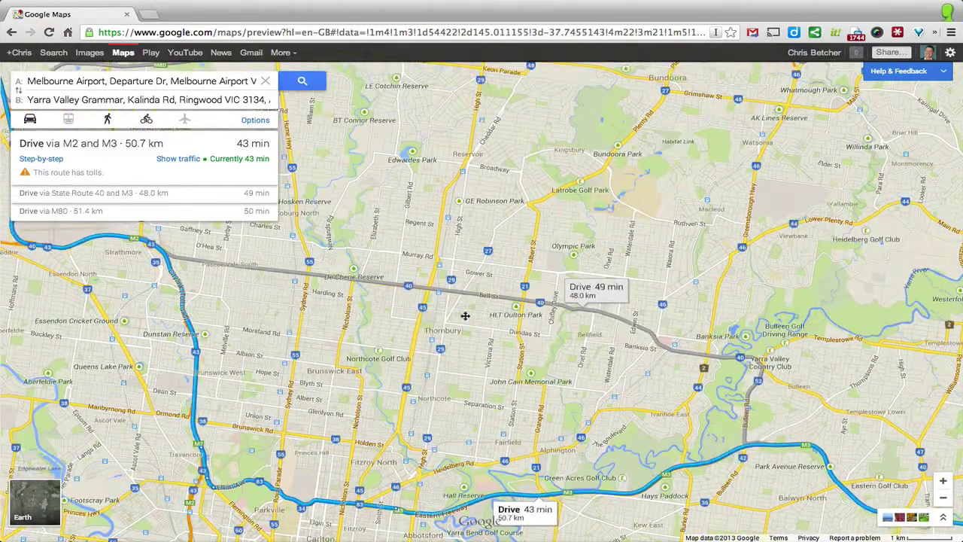
drag(356, 404, 464, 316)
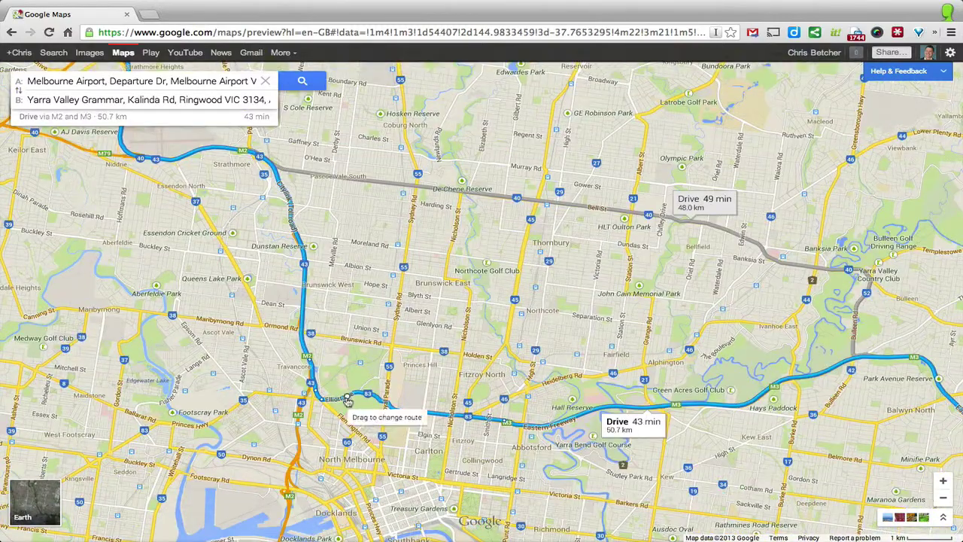
drag(349, 400, 328, 470)
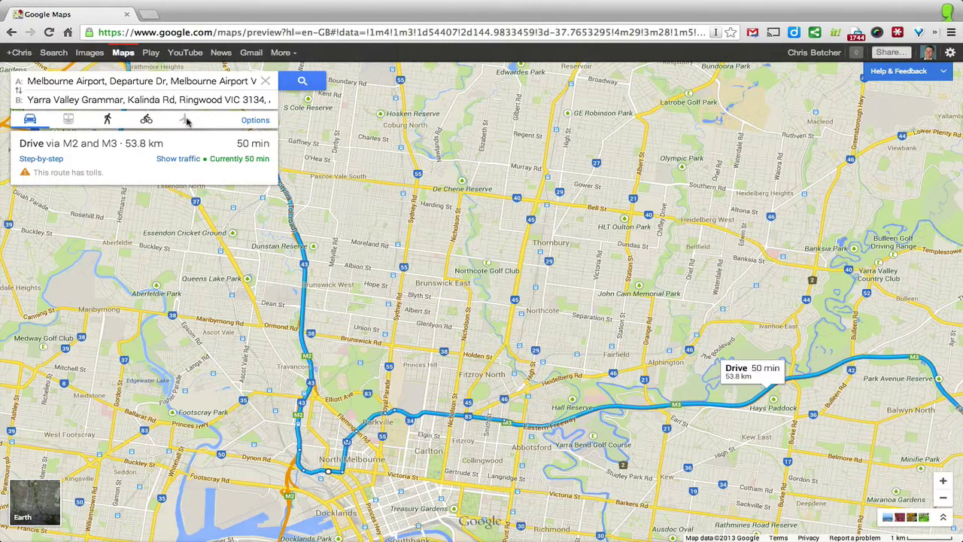
Step: View the walking directions for the trip and change the travel mode to cycling
click(109, 121)
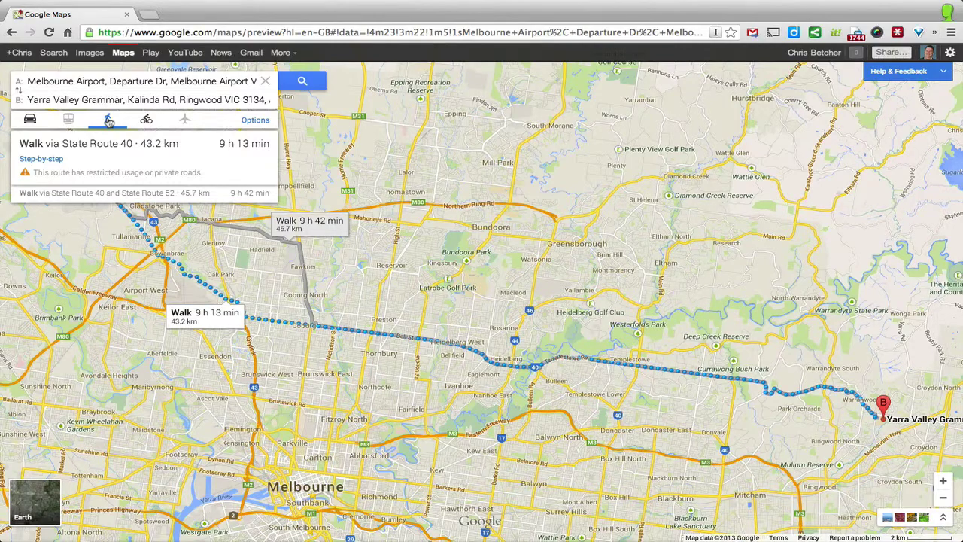
click(148, 122)
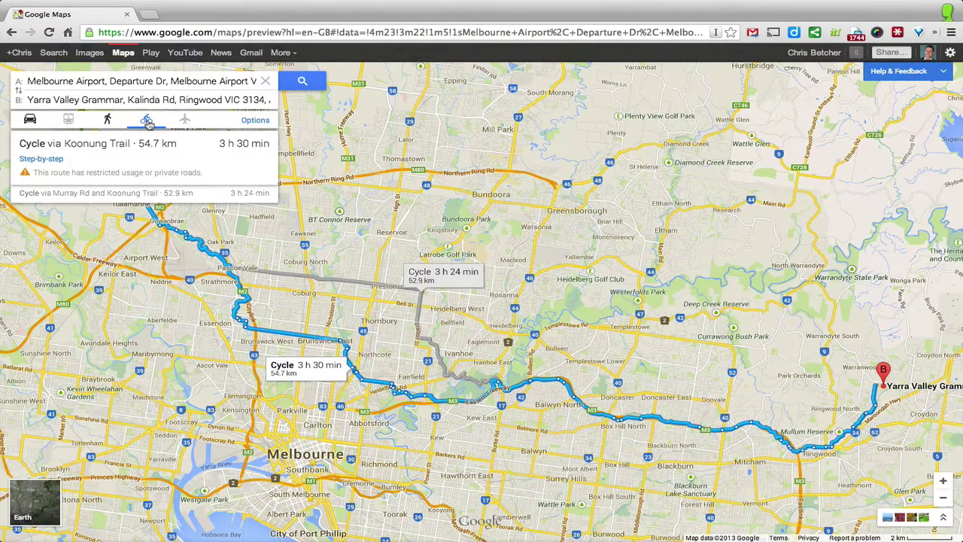
Step: Open the step-by-step directions for the cycling route via Koonung Trail and set the distance units to kilometers (km)
click(47, 160)
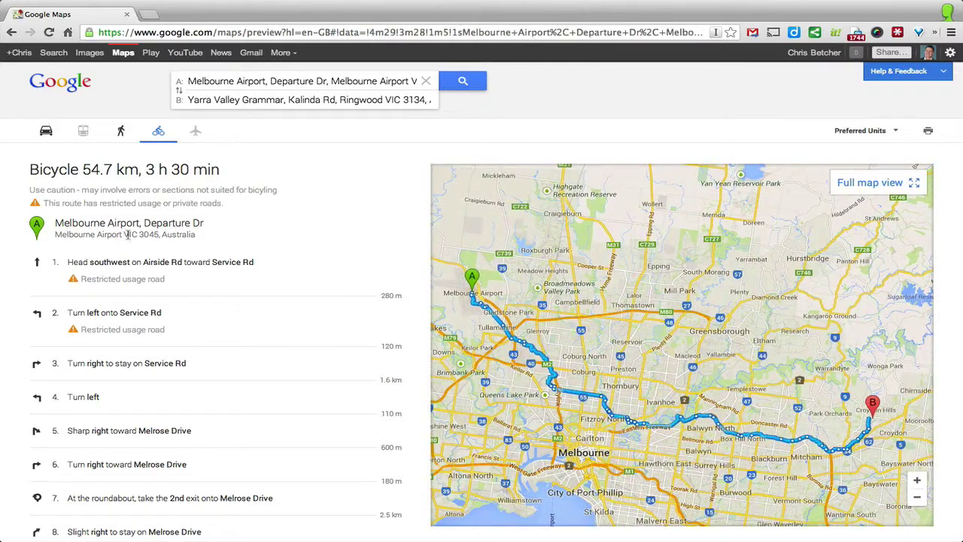
scroll(188, 305, down, 5)
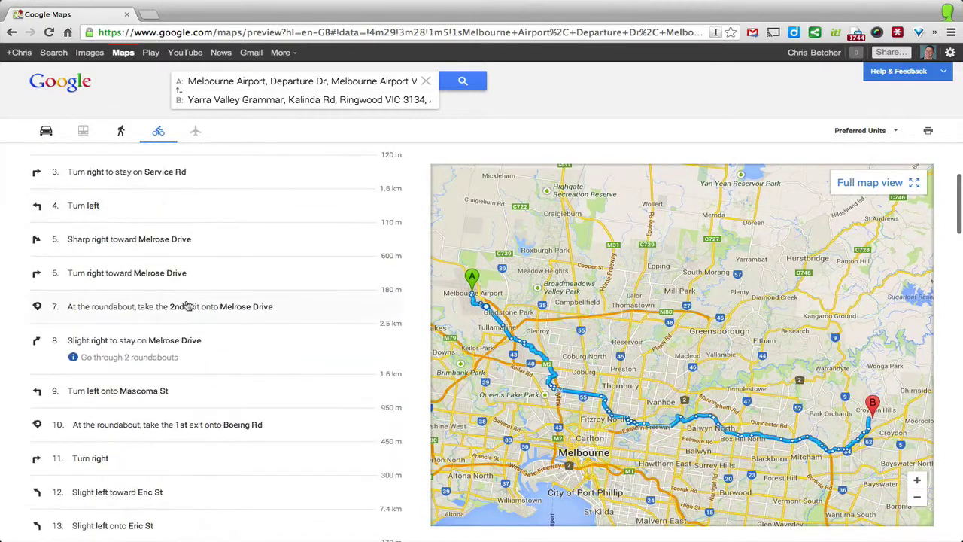
scroll(188, 306, down, 3)
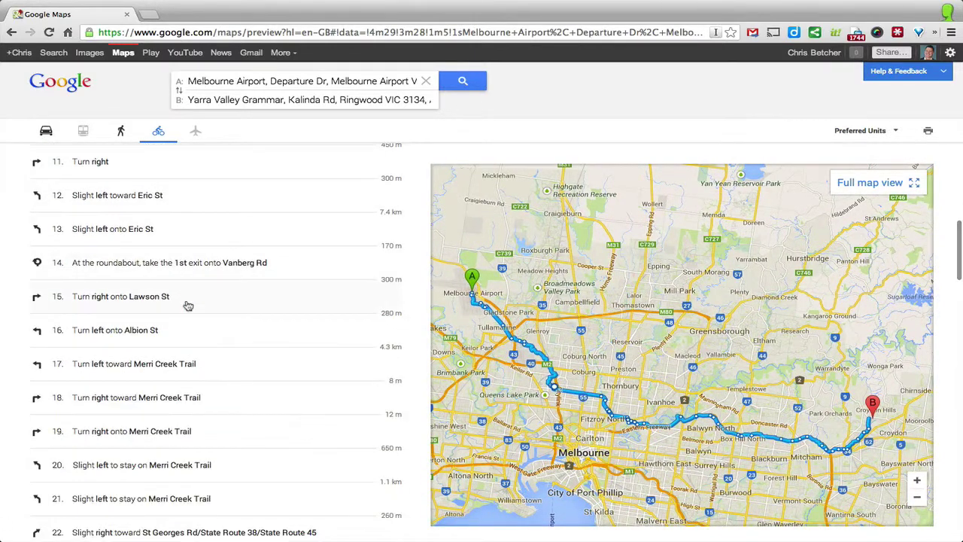
scroll(188, 305, down, 1)
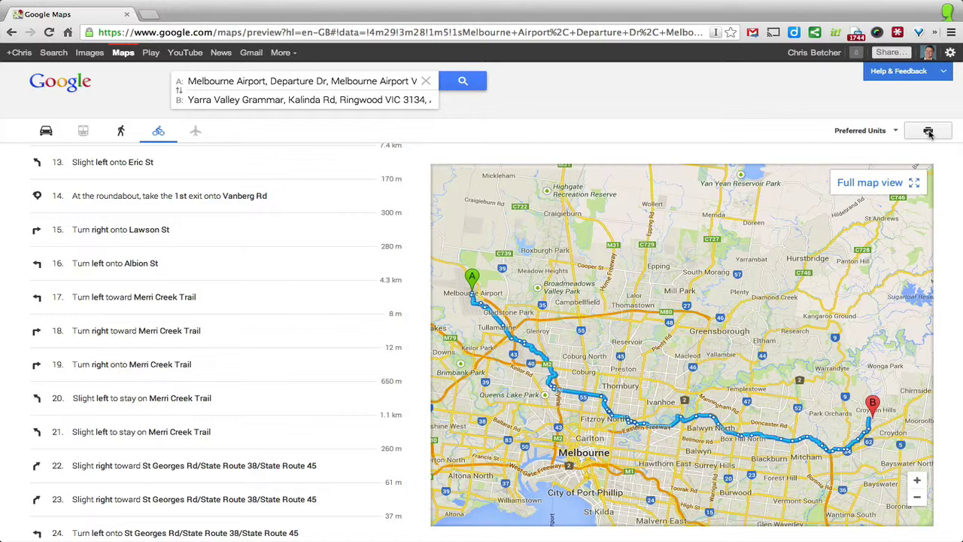
click(884, 133)
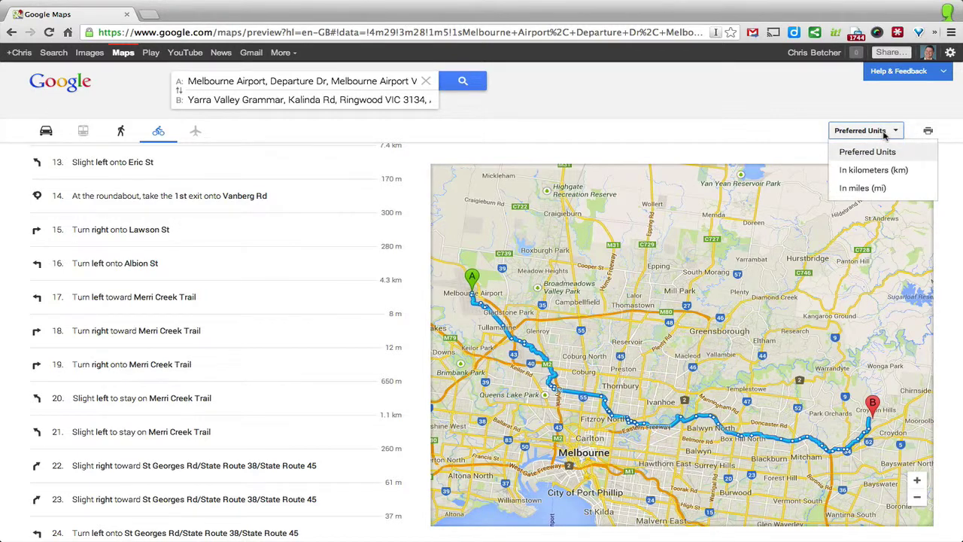
click(869, 170)
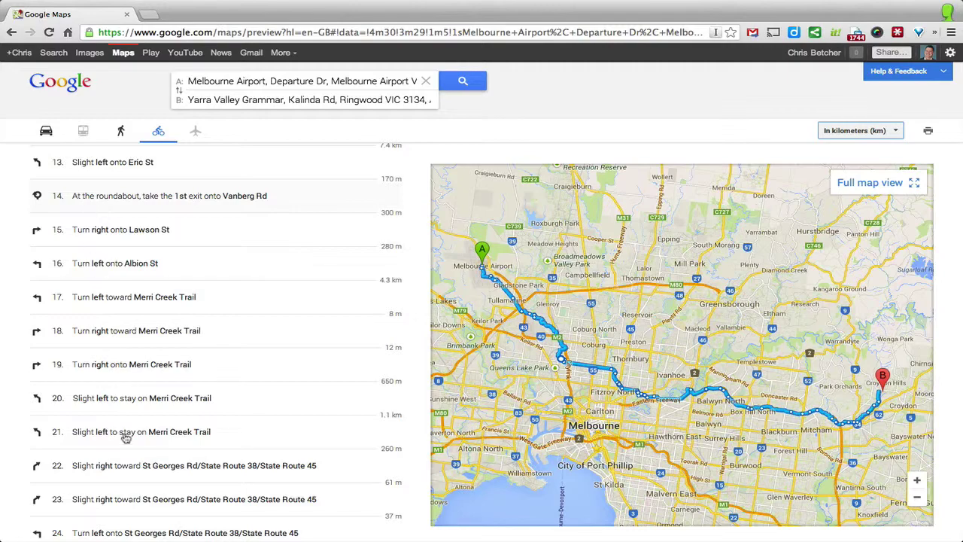
Step: Preview directions 17, 20 and 22 of the cycling route on the map and return to the full map view
click(129, 305)
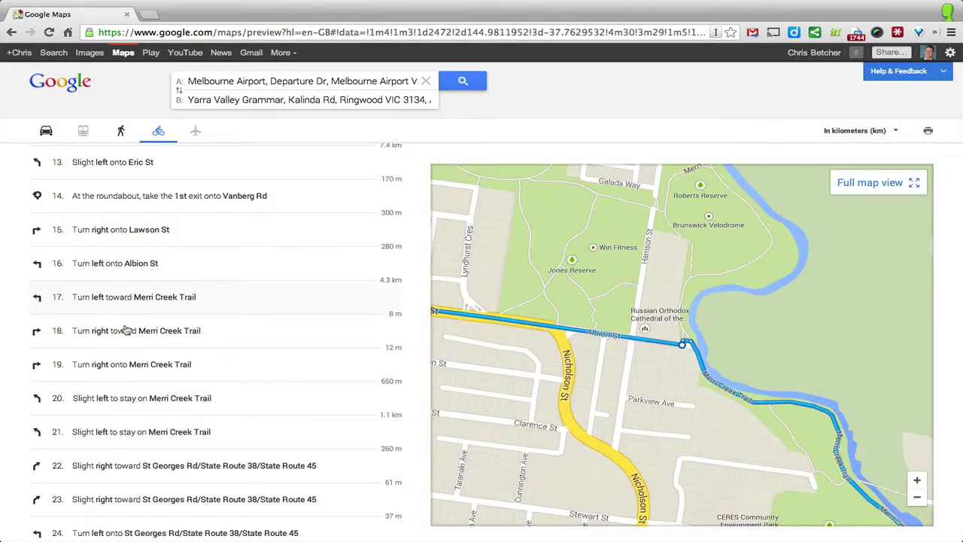
click(125, 403)
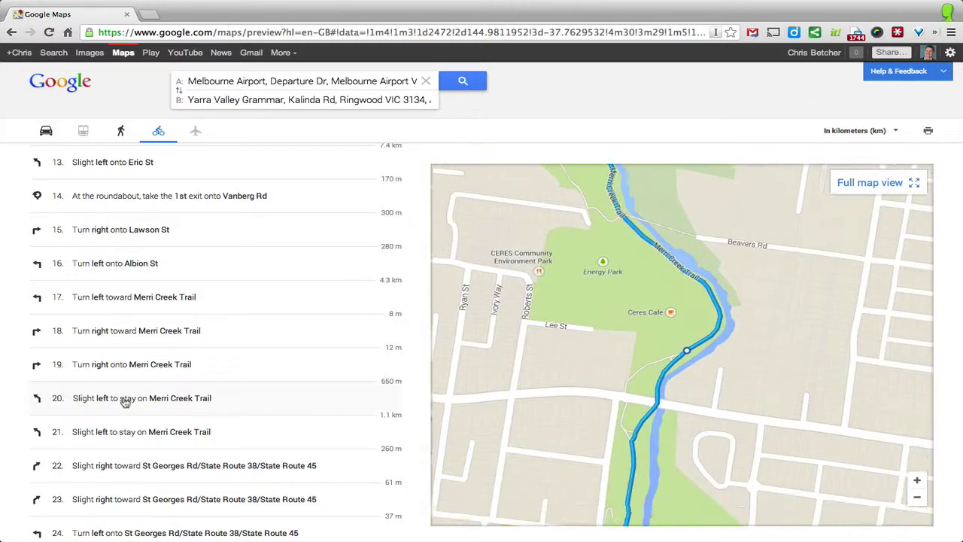
click(126, 467)
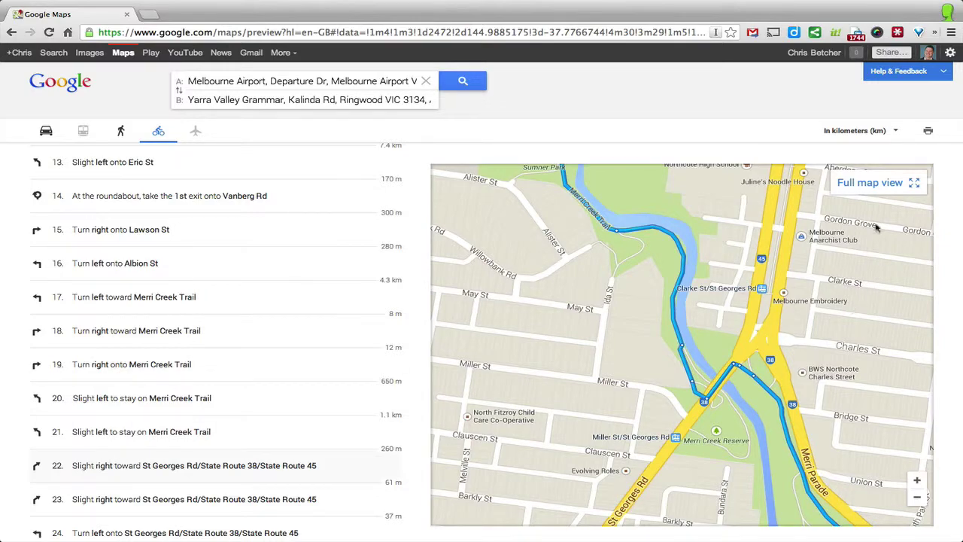
click(890, 184)
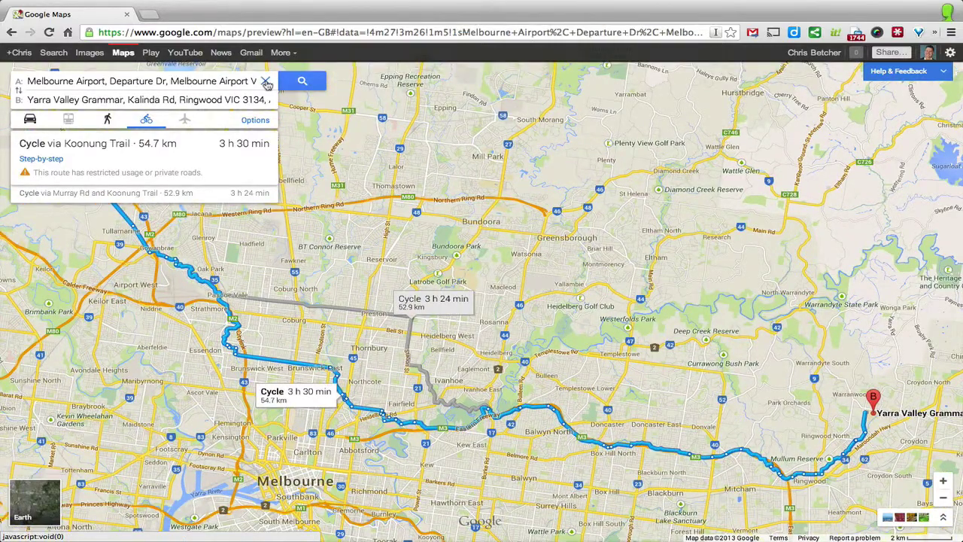
Step: Clear the directions and show the traffic layer over central Melbourne
click(266, 82)
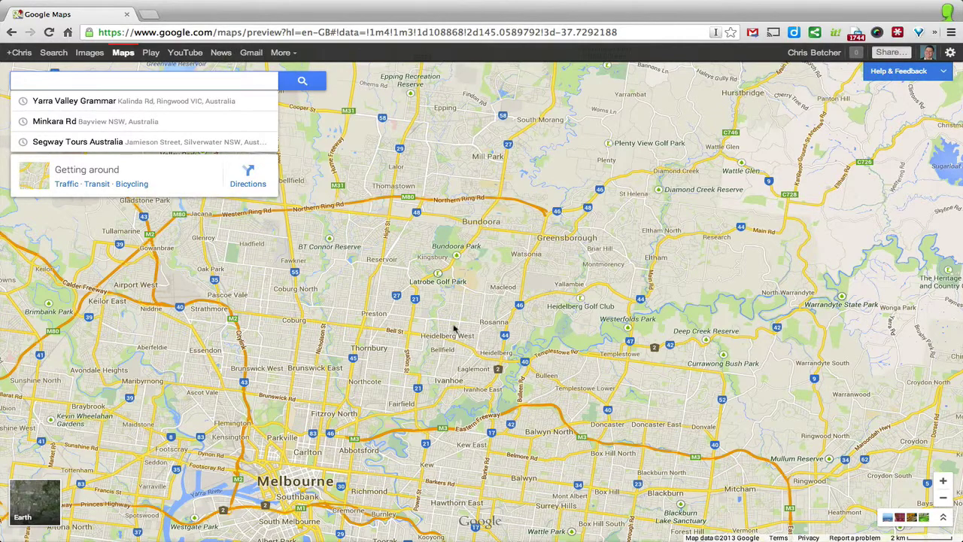
drag(451, 353, 608, 207)
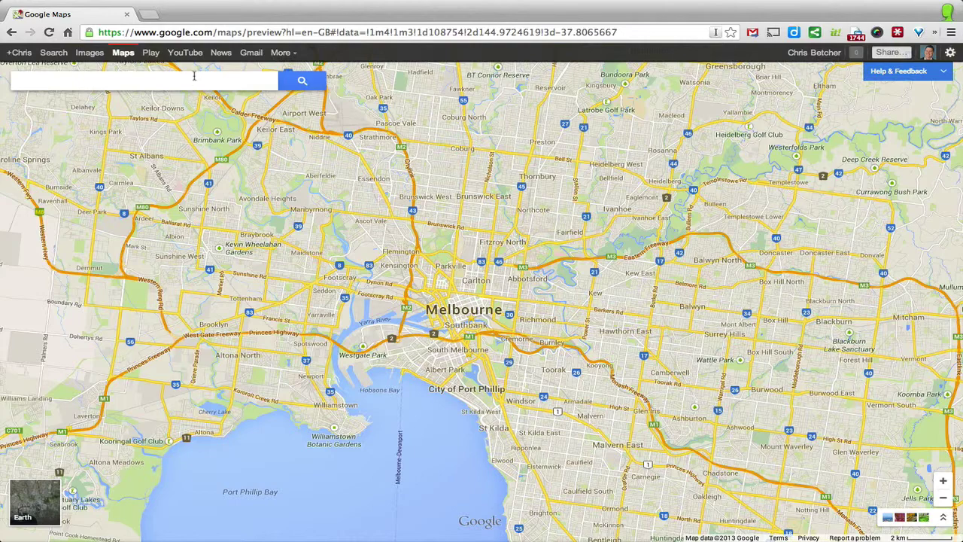
click(194, 75)
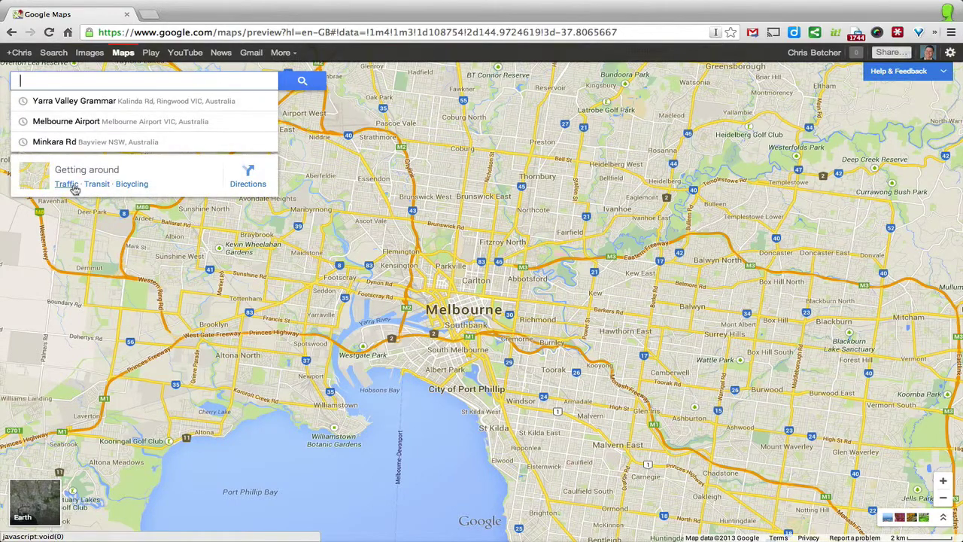
click(67, 186)
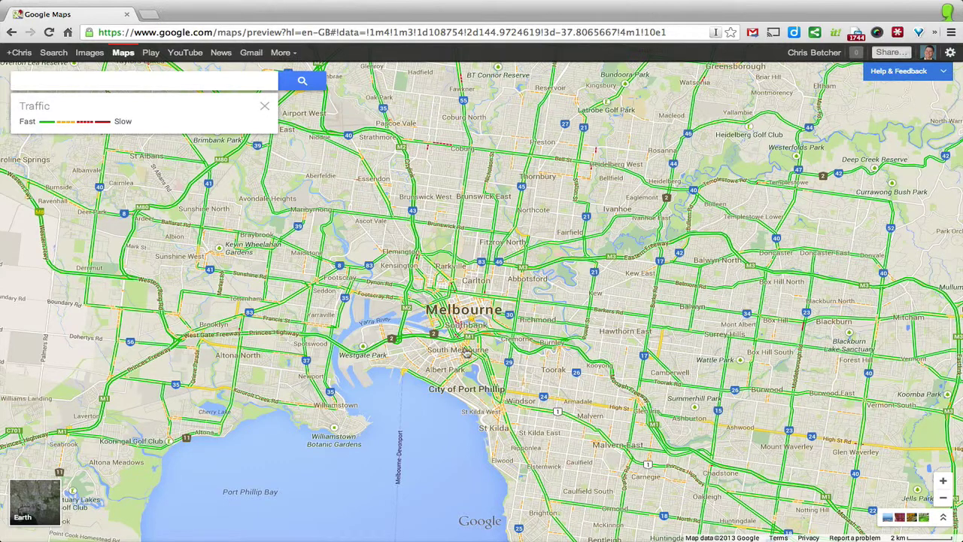
scroll(464, 331, up, 2)
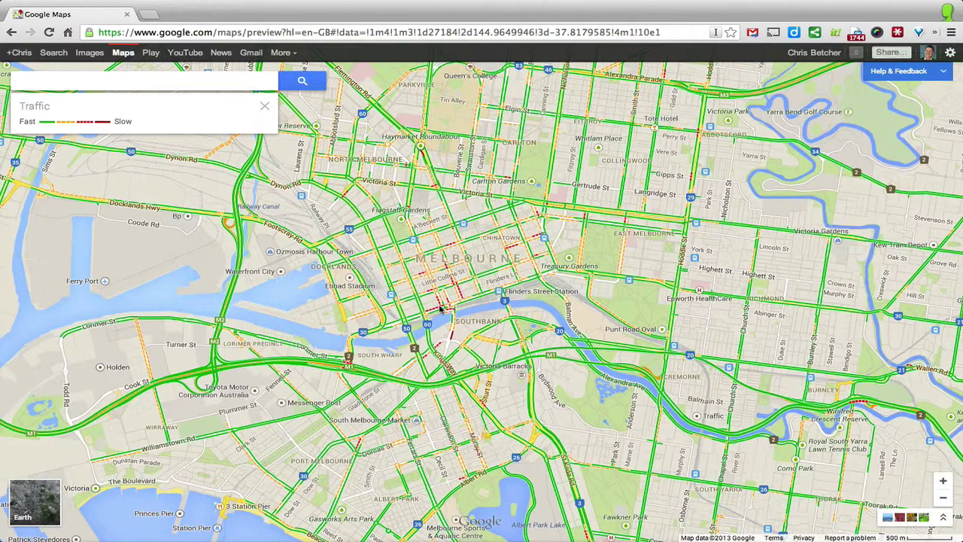
Step: Replace the traffic layer with the bicycling layer to view the bike paths around Melbourne, and close that layer
click(265, 106)
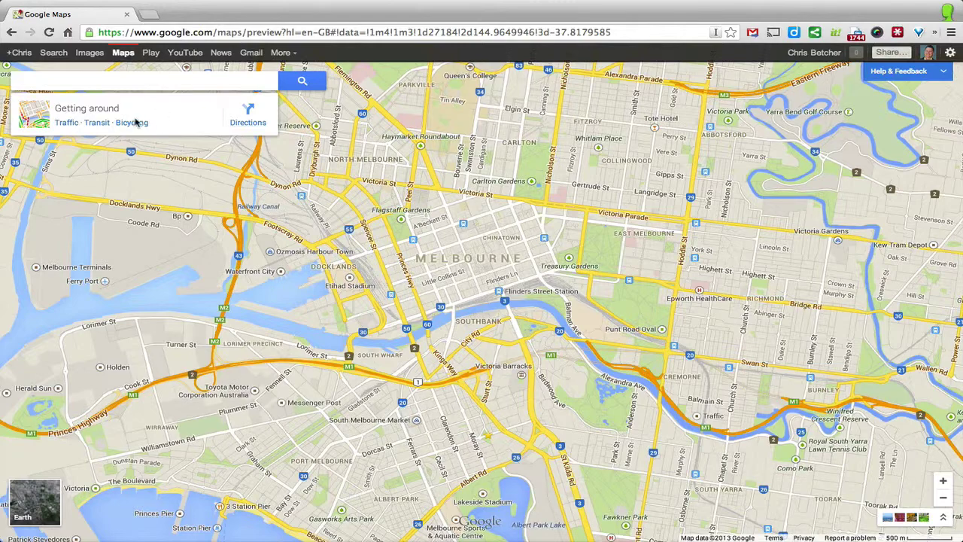
click(132, 123)
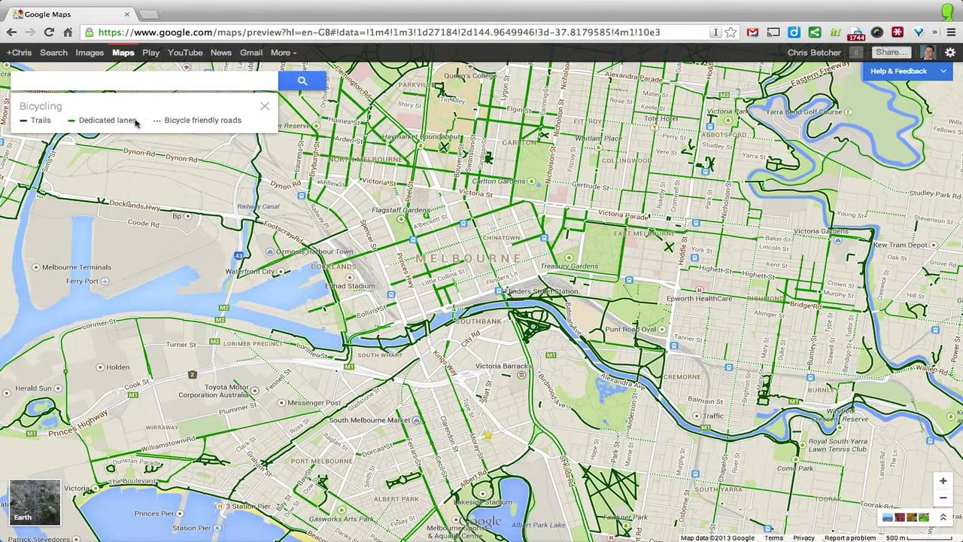
click(264, 106)
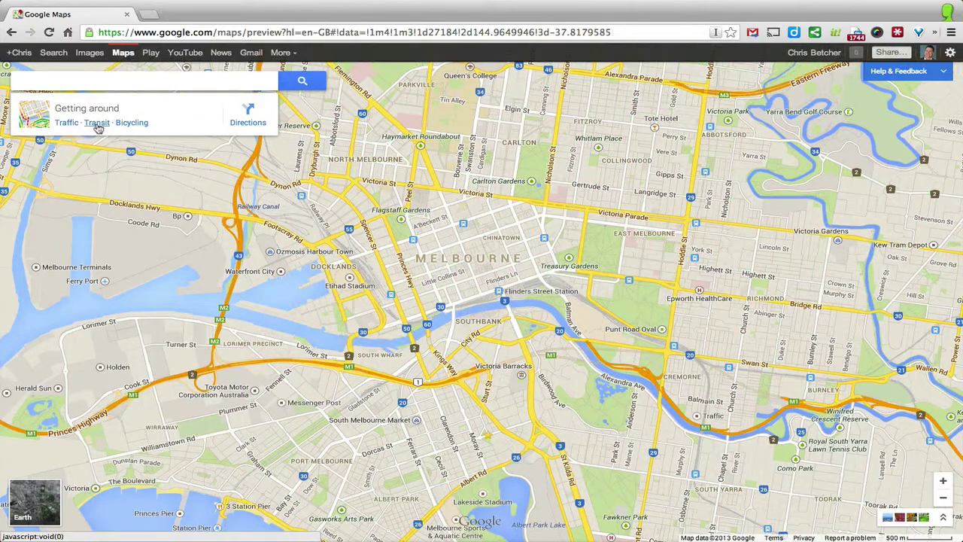
Step: Show the transit layer over central Melbourne and open the details of Melbourne Central Railway Station
click(97, 123)
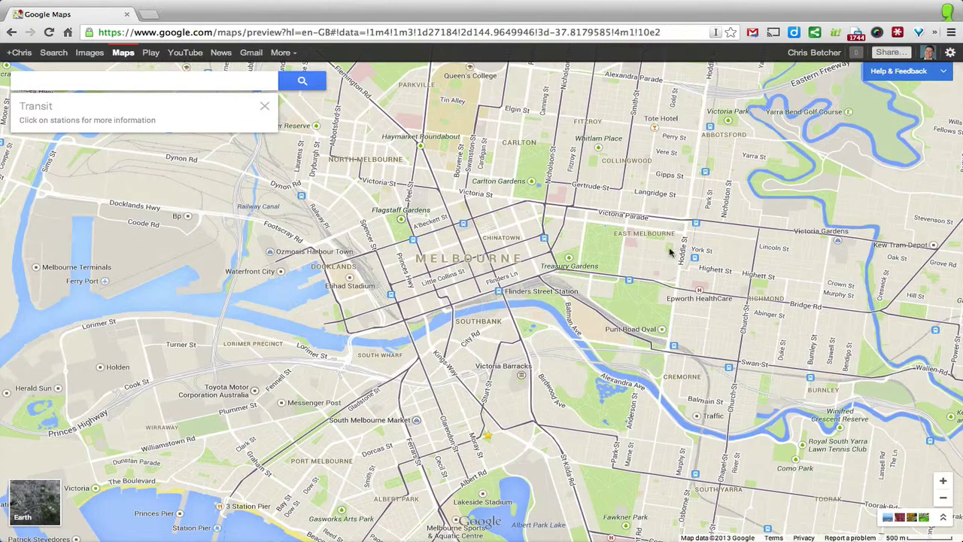
click(464, 224)
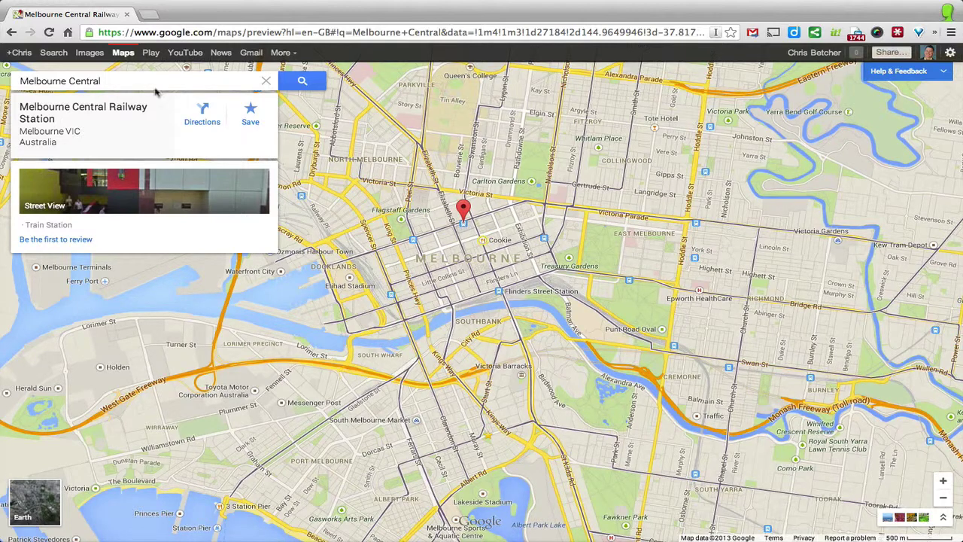
Step: Search the map for "sydney" and narrow the location down with a search for "redfern"
triple_click(124, 78)
text(syd)
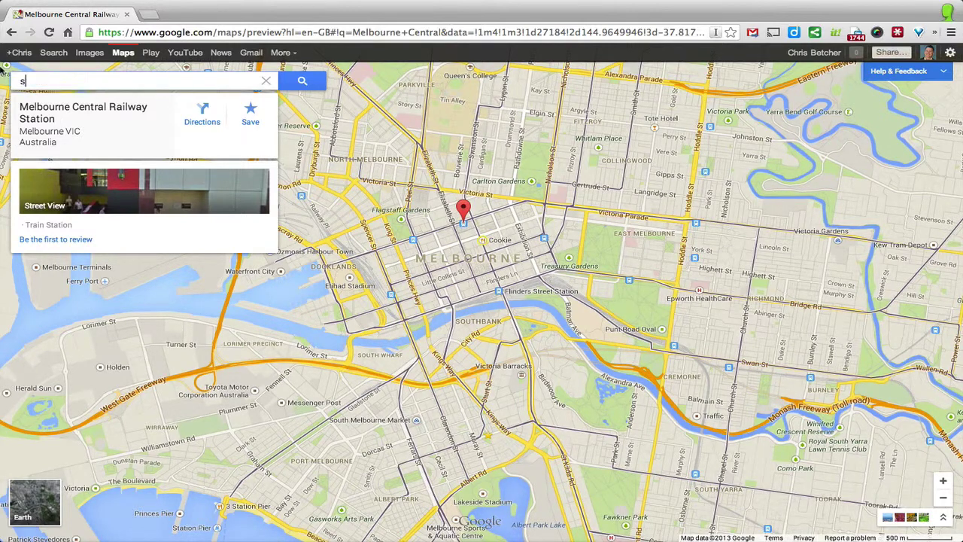
text(ney)
key(Return)
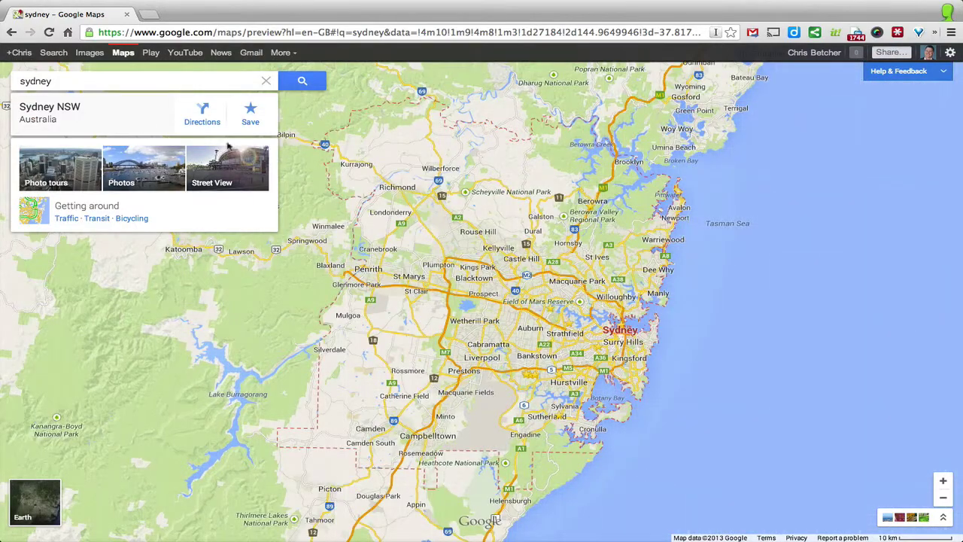
drag(60, 81, 2, 78)
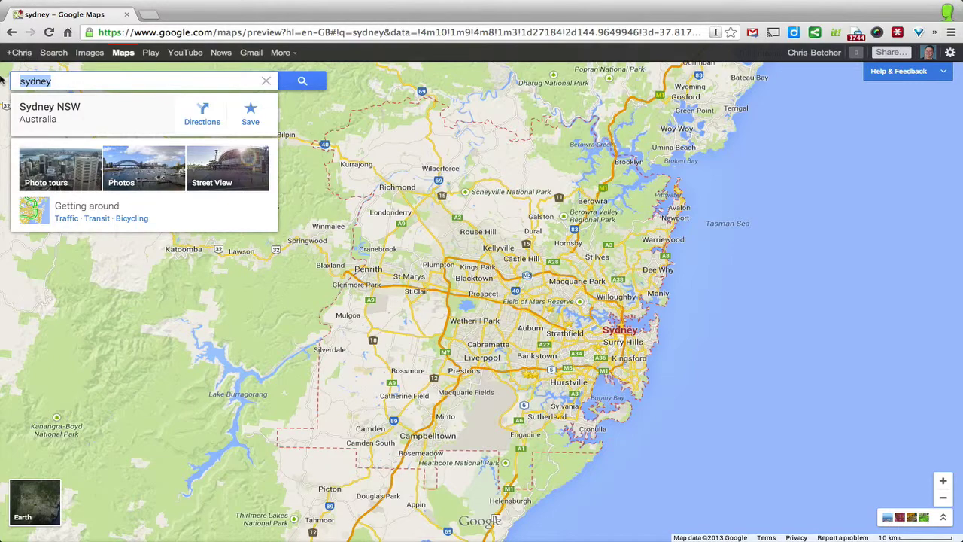
text(redfern)
key(Return)
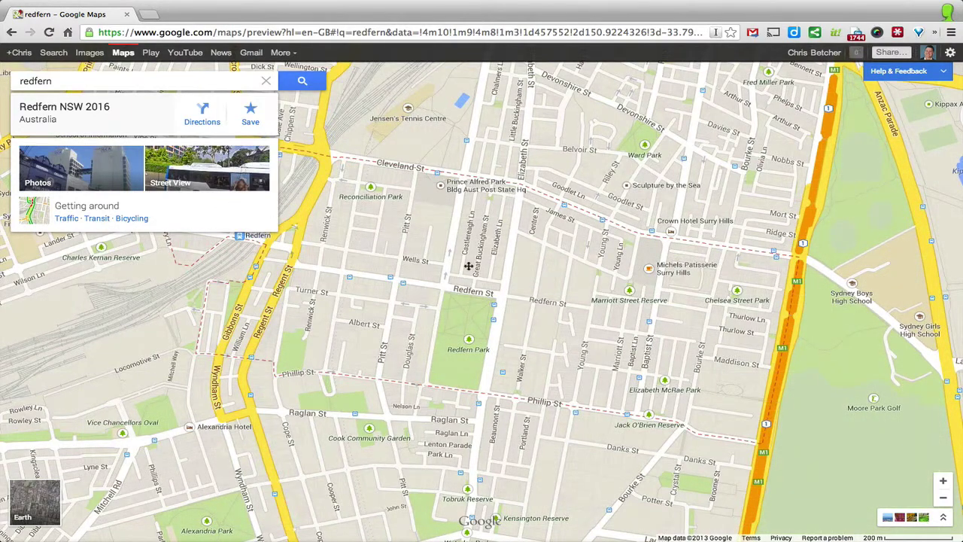
Step: Show the transit layer around Redfern and open the list of train lines serving Redfern Station
drag(469, 267, 526, 288)
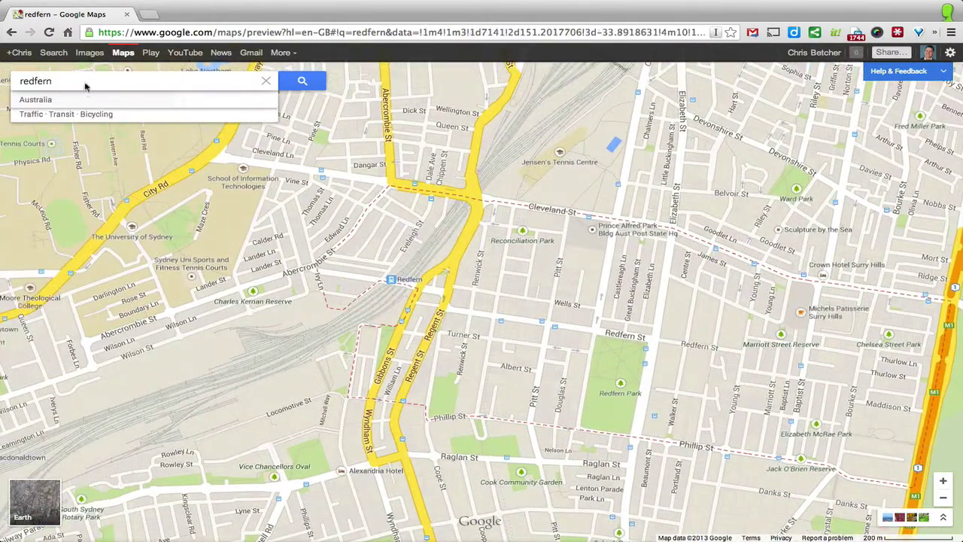
mouse_move(65, 120)
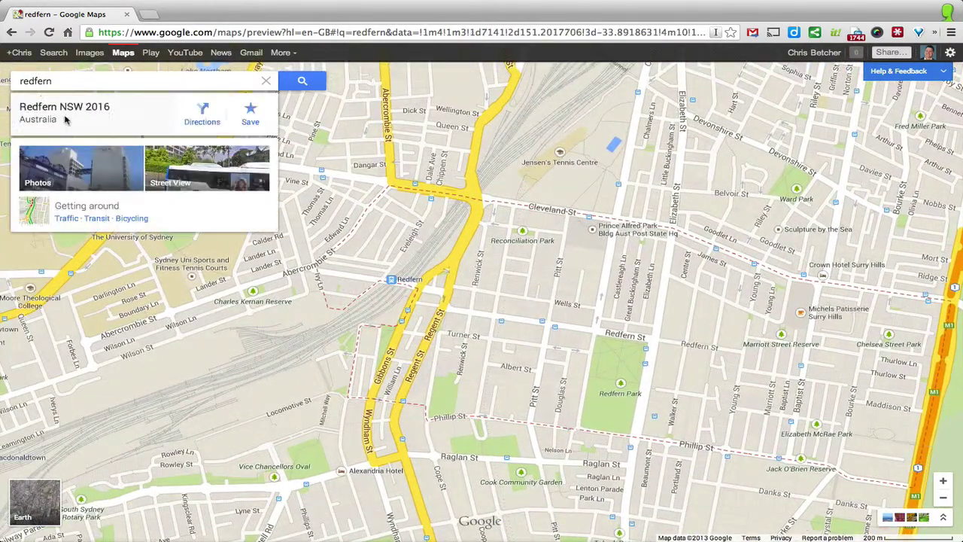
click(96, 217)
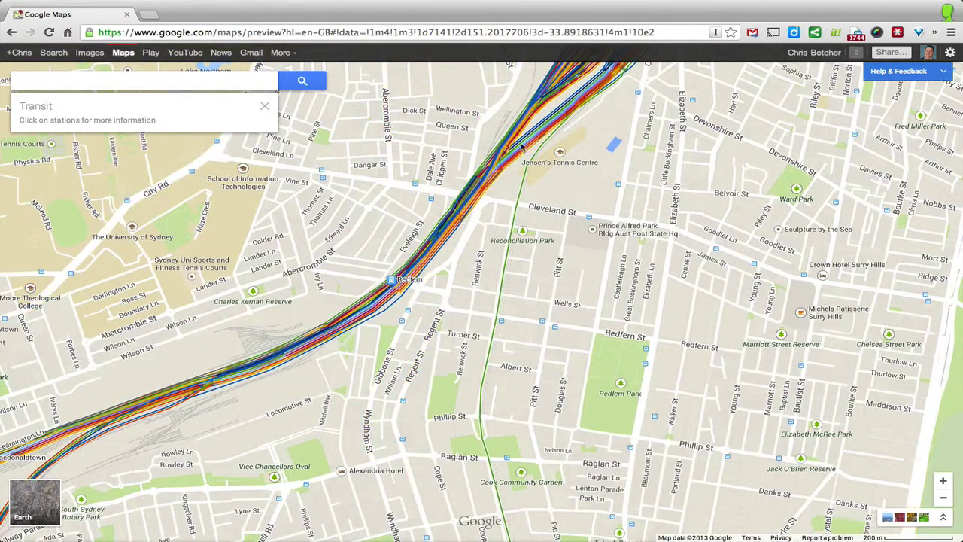
click(393, 282)
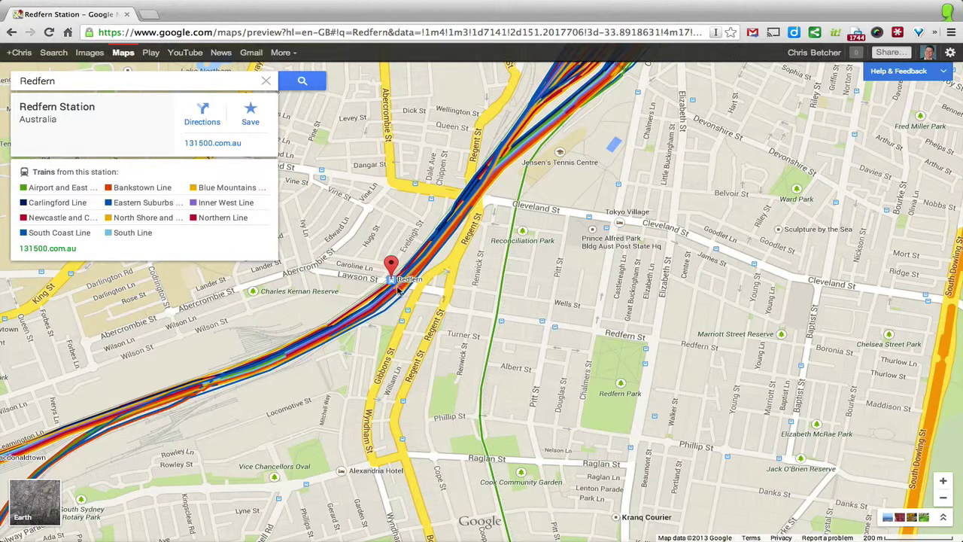
mouse_move(398, 284)
Step: Open the train times for St Peters Station from the transit layer and save the station as a starred place
click(190, 359)
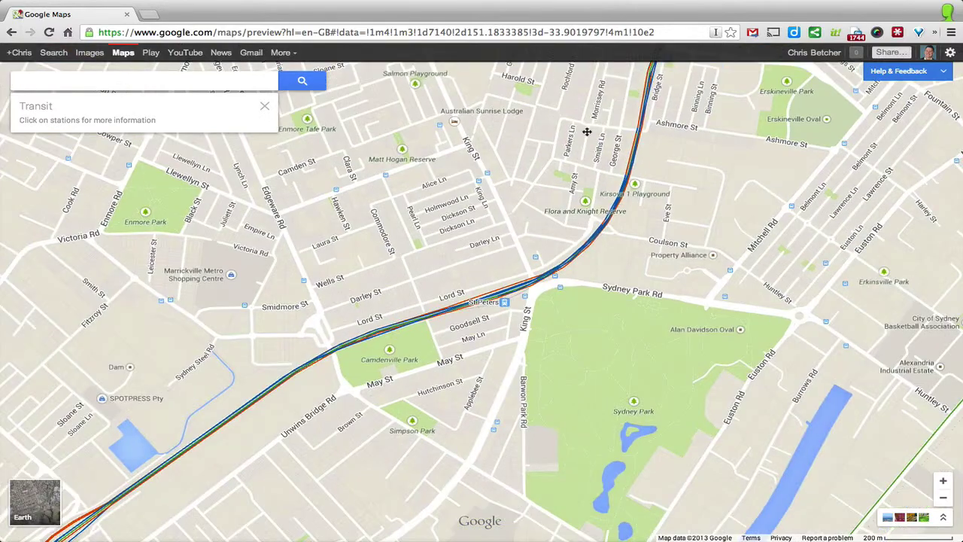
click(507, 305)
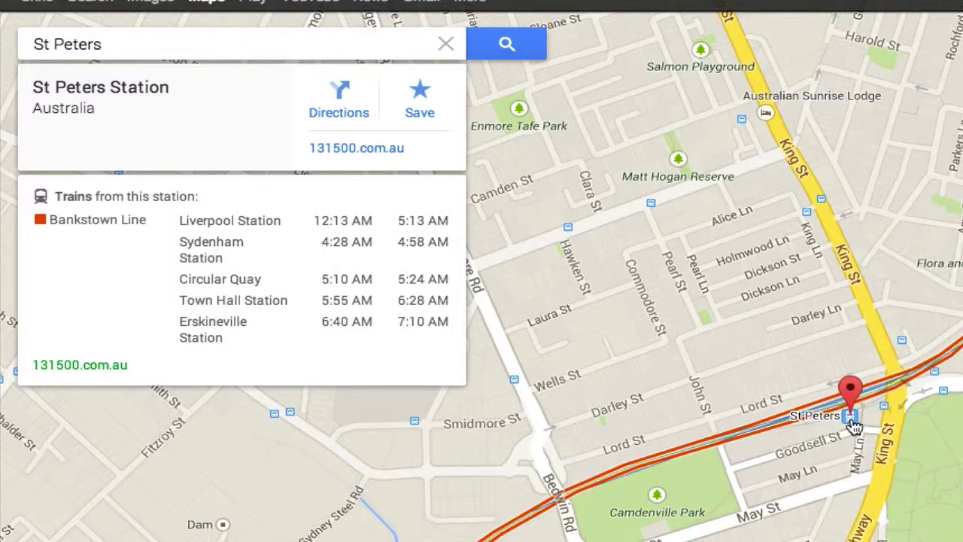
mouse_move(853, 426)
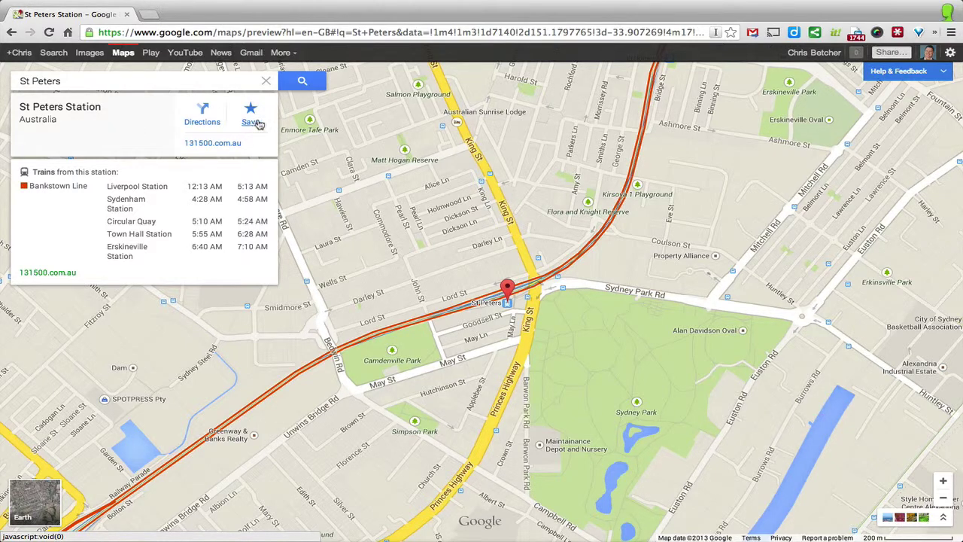
click(252, 111)
click(267, 82)
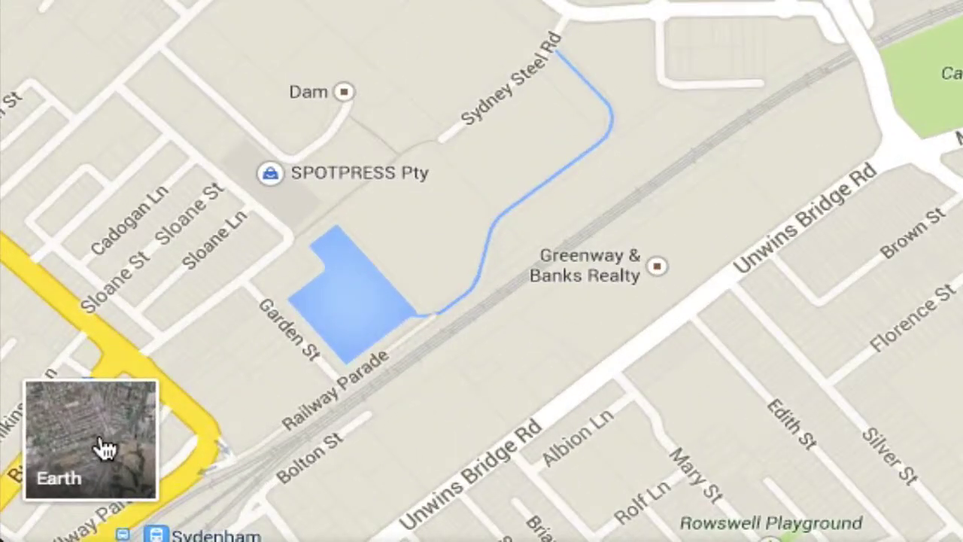
Step: Switch the map to Earth imagery and view the whole globe from space
click(103, 449)
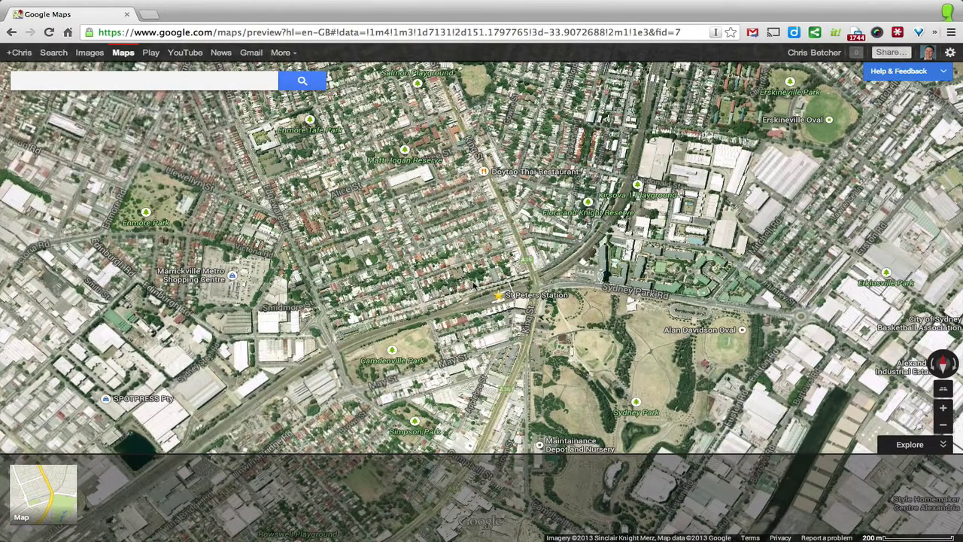
scroll(474, 283, down, 2)
scroll(474, 285, down, 4)
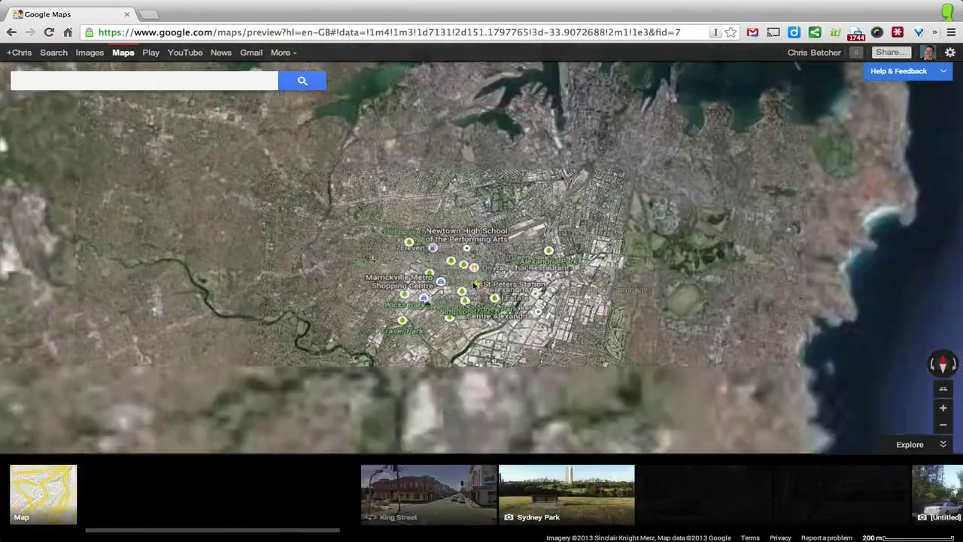
scroll(474, 283, down, 4)
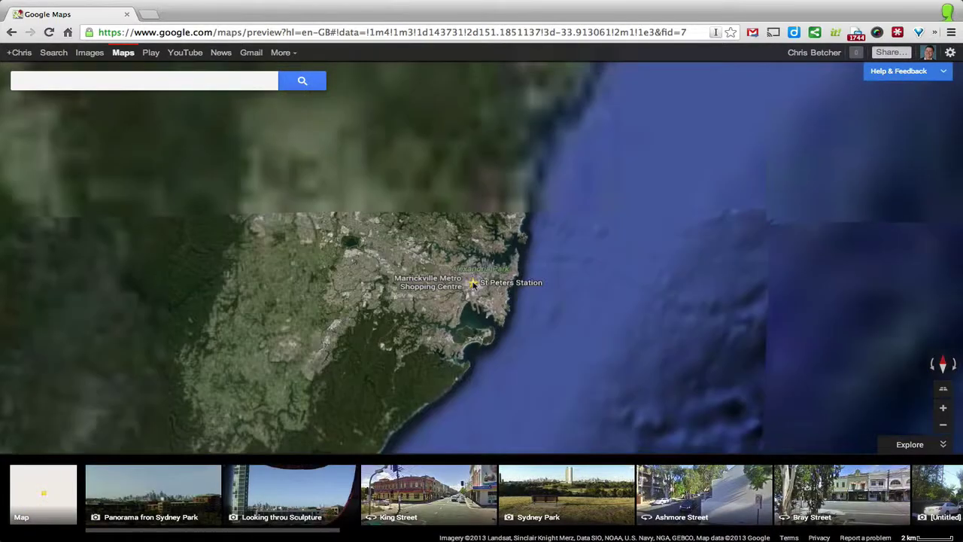
scroll(474, 283, down, 5)
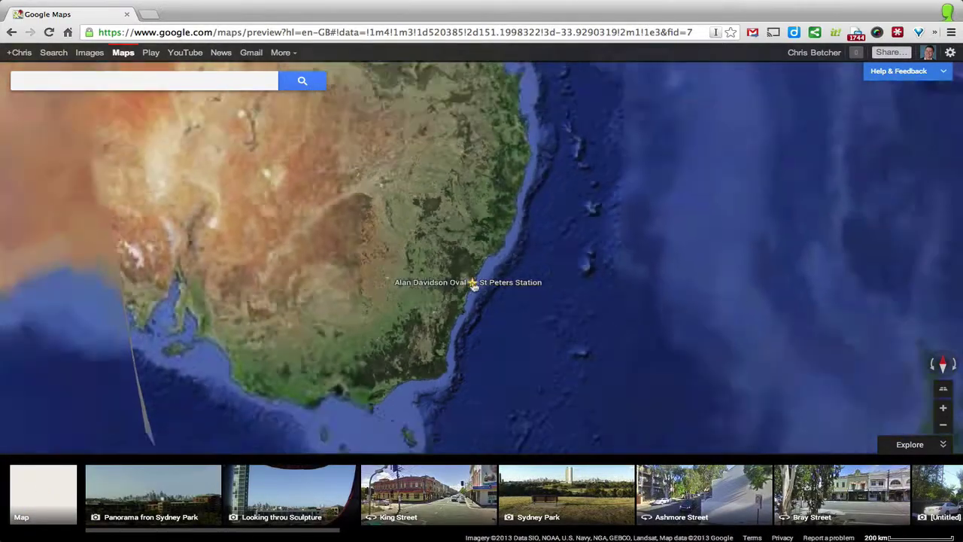
scroll(509, 293, down, 3)
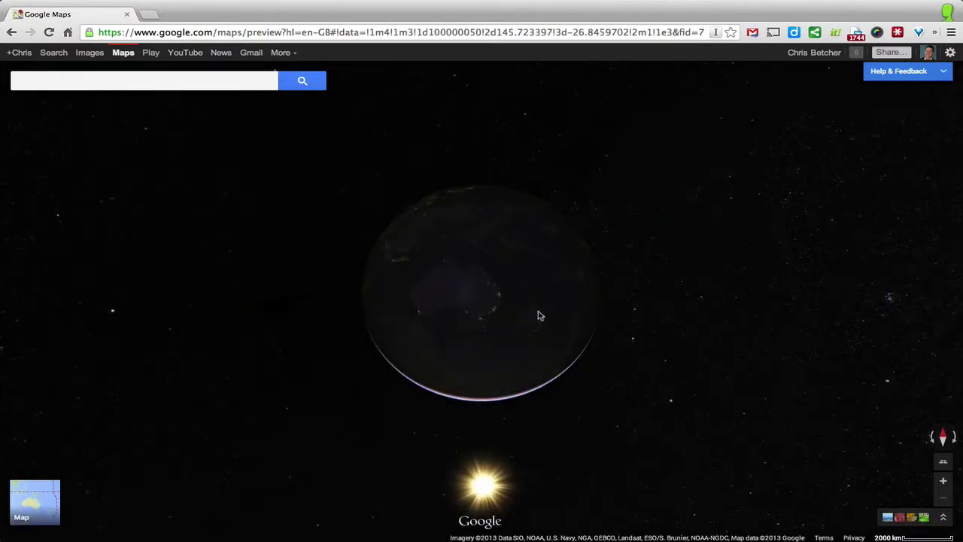
Step: Bring the Earth view to northern New South Wales and cycle through its tilt angles back to the overhead view
scroll(539, 315, up, 4)
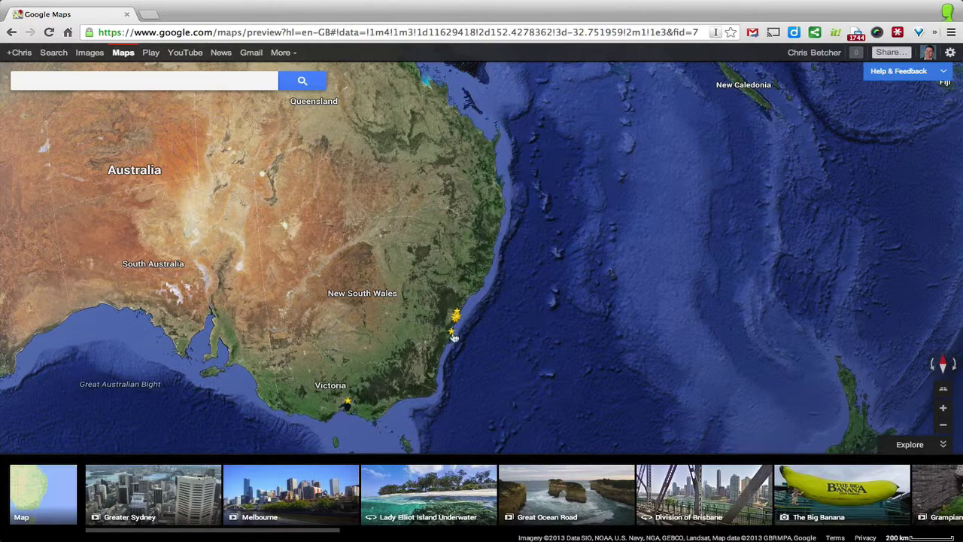
mouse_move(460, 315)
scroll(439, 253, up, 4)
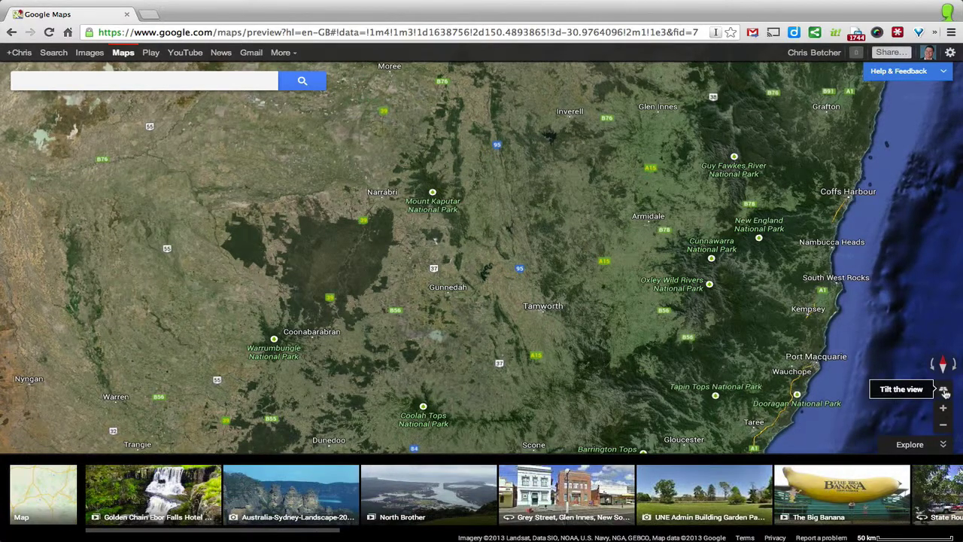
click(944, 392)
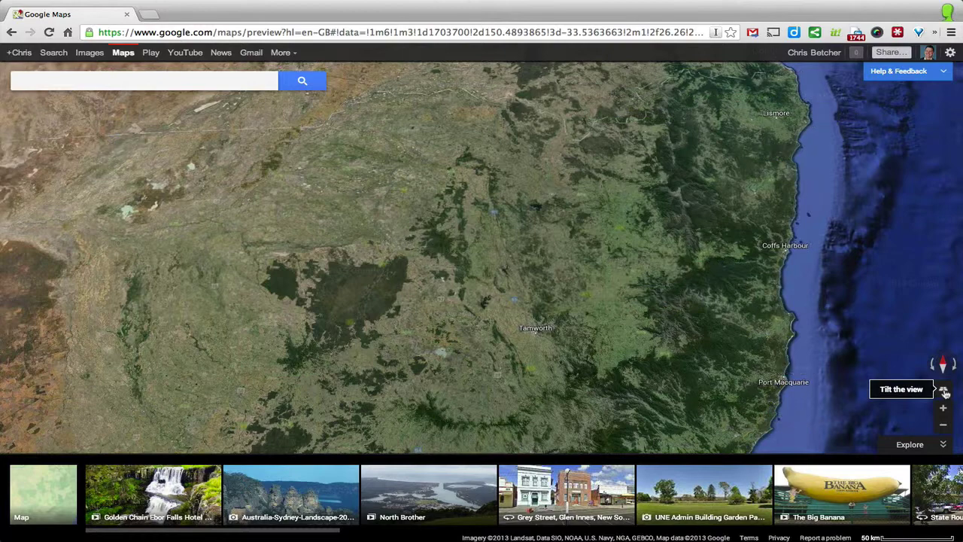
click(944, 392)
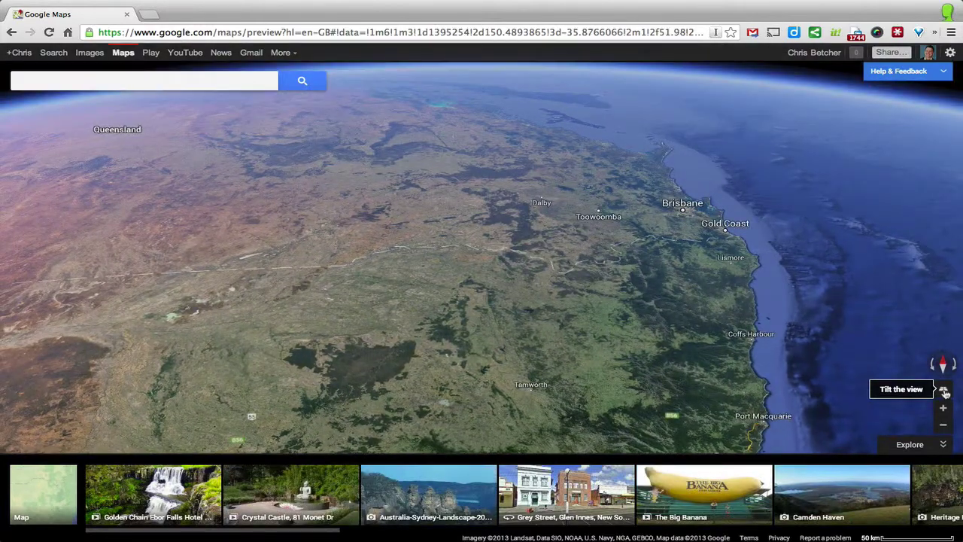
click(944, 392)
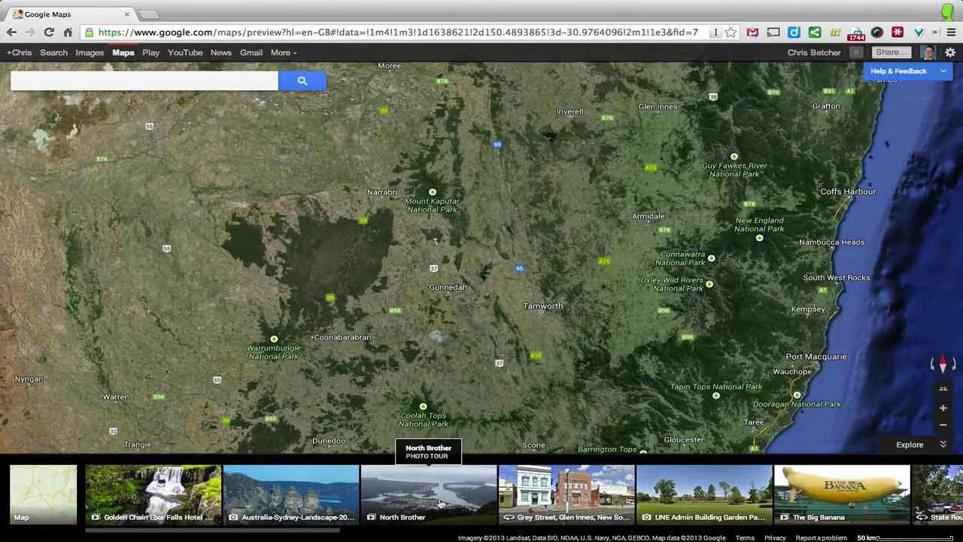
Step: Preview the map locations of Explore images such as UNE Admin Building Garden and Grey Street, Glen Innes, and collapse the image strip
mouse_move(743, 524)
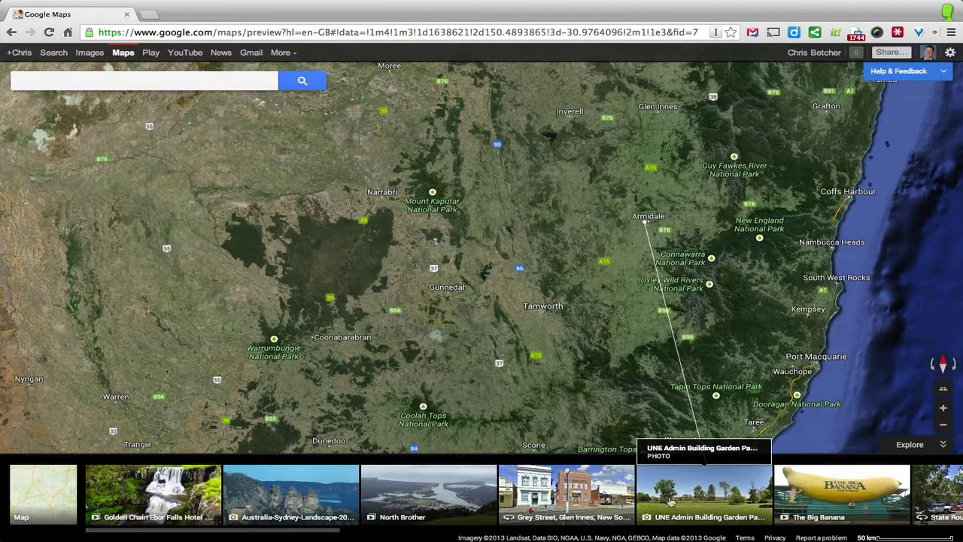
mouse_move(626, 493)
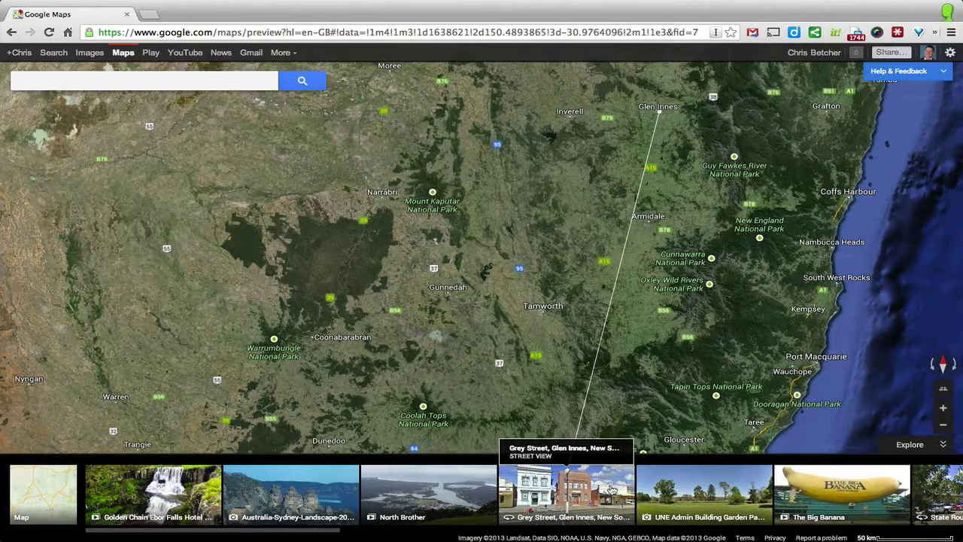
mouse_move(445, 489)
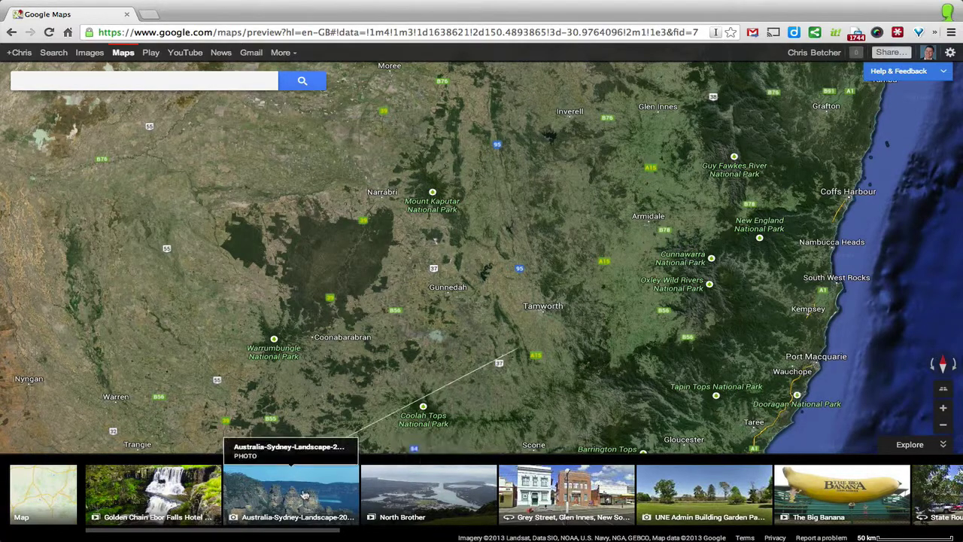
mouse_move(192, 499)
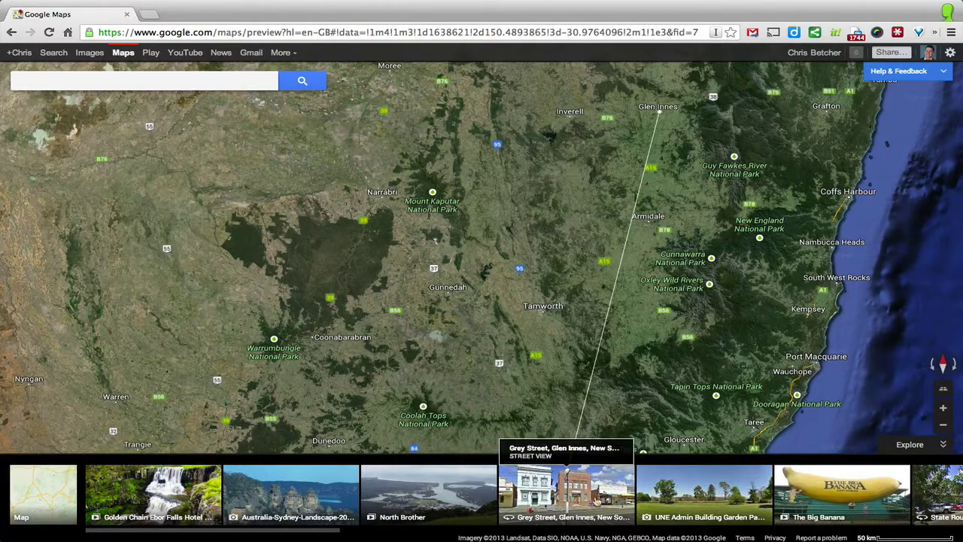
mouse_move(682, 503)
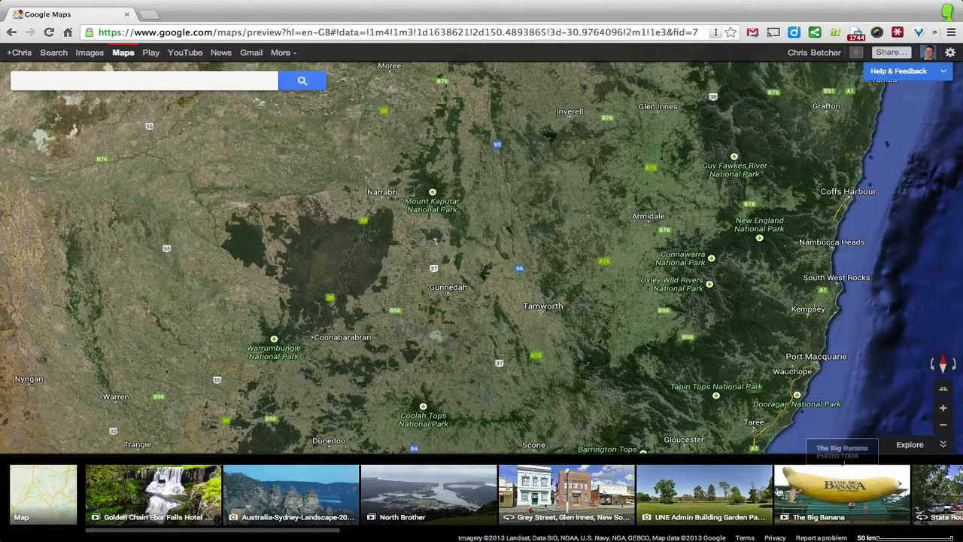
click(943, 446)
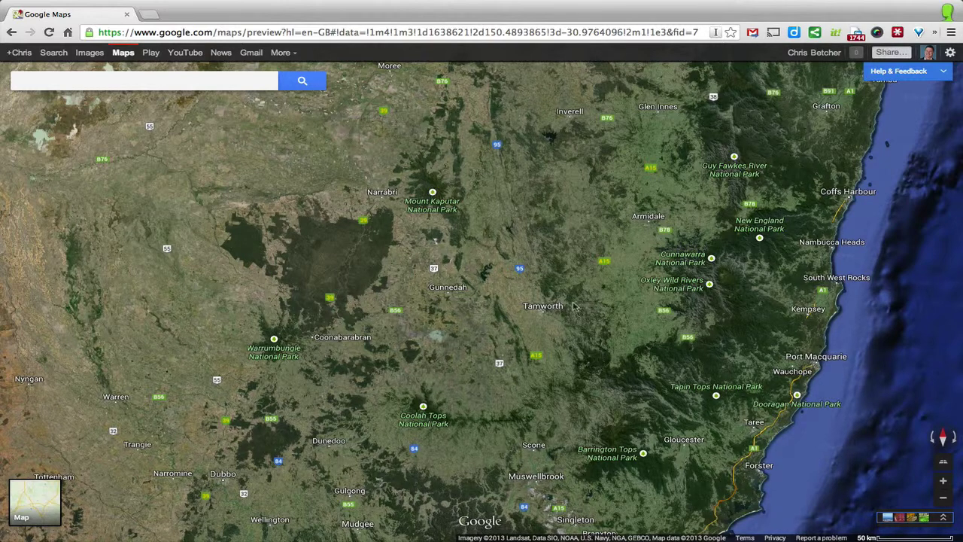
Step: Tilt and rotate the Earth view around Tamworth to see the terrain in perspective
scroll(590, 299, up, 3)
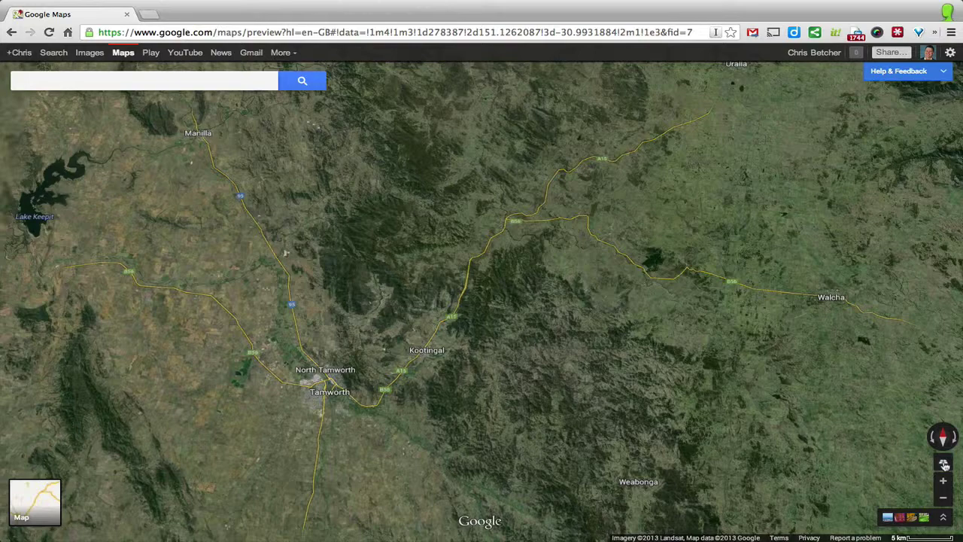
click(944, 464)
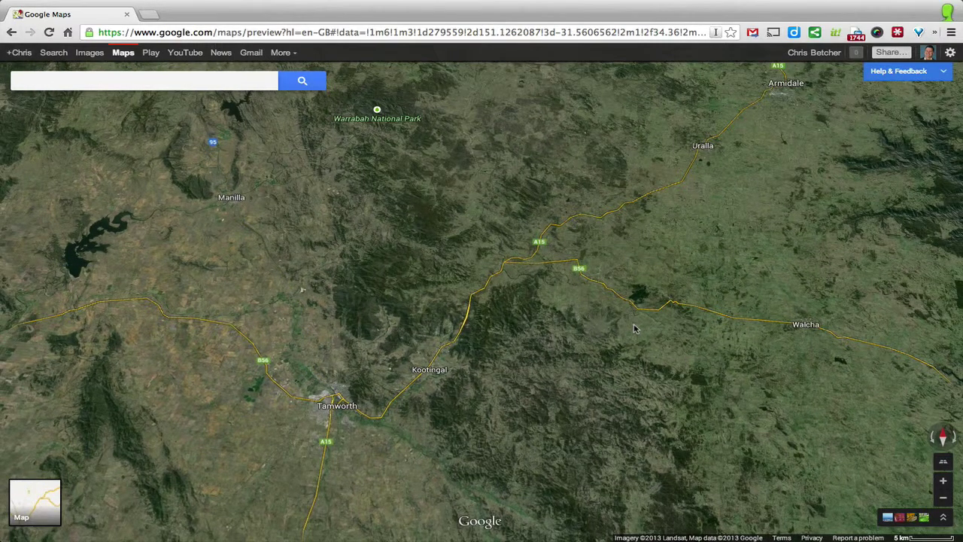
drag(670, 336, 597, 229)
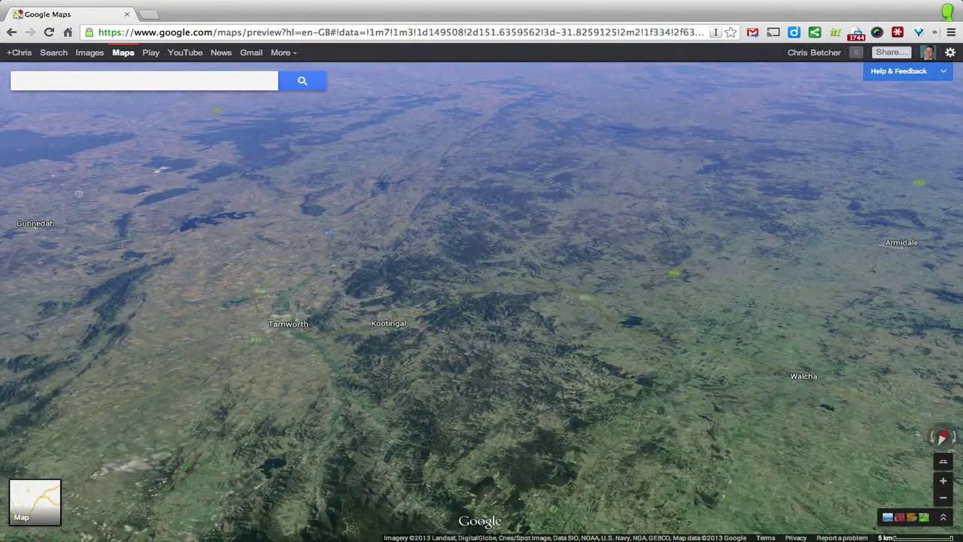
Step: Return from Earth imagery to the standard map and open the Help & Feedback options
click(43, 499)
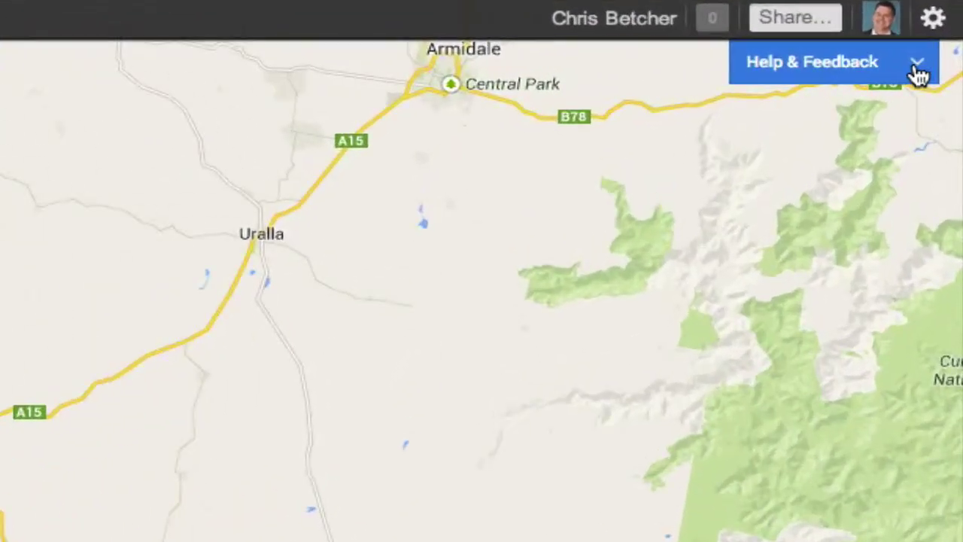
click(918, 69)
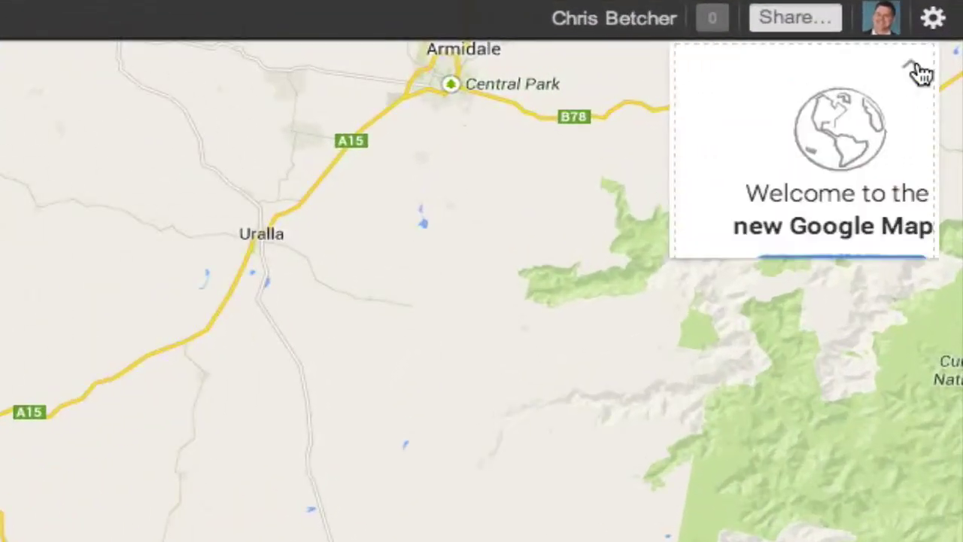